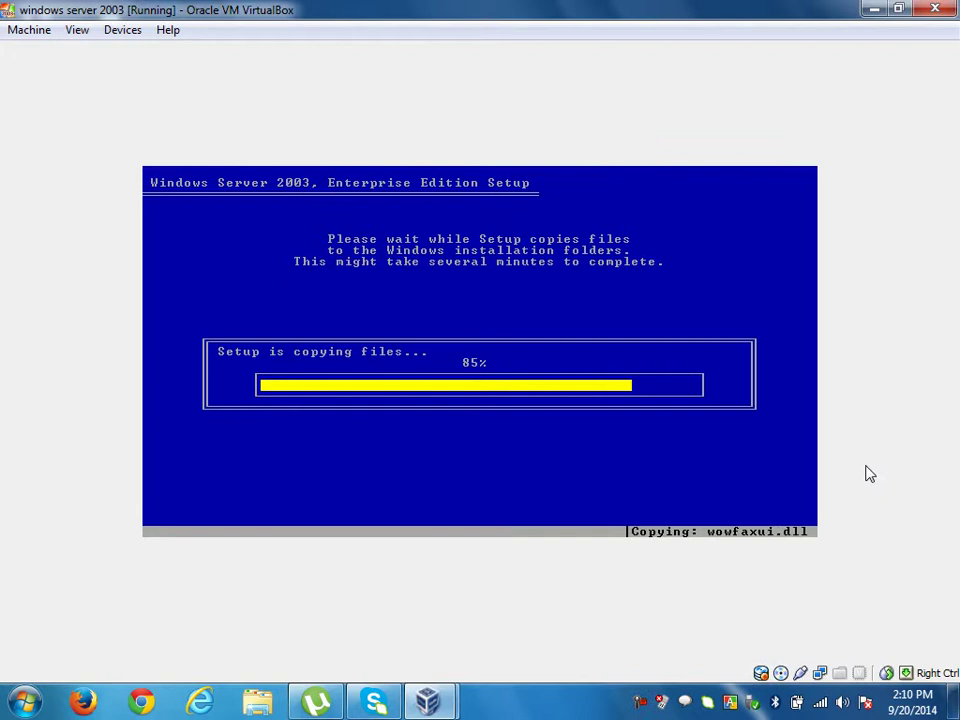
Let text-mode setup finish copying files and reboot into the graphical Installing Windows stage.
click(641, 706)
click(870, 612)
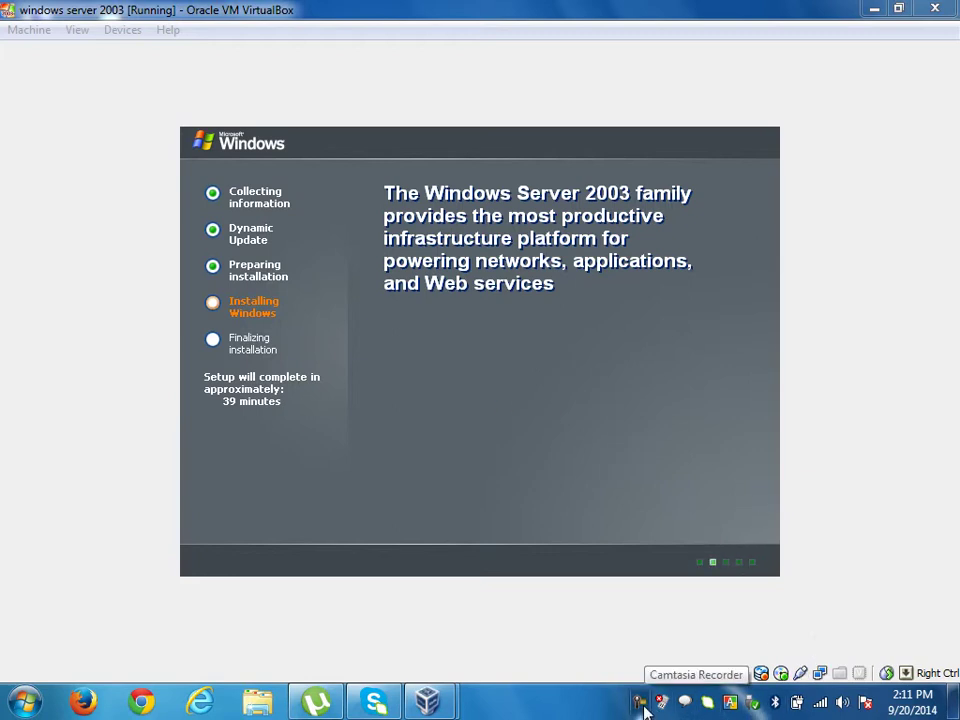
Keep the default Regional and Language Options settings.
click(645, 710)
click(869, 612)
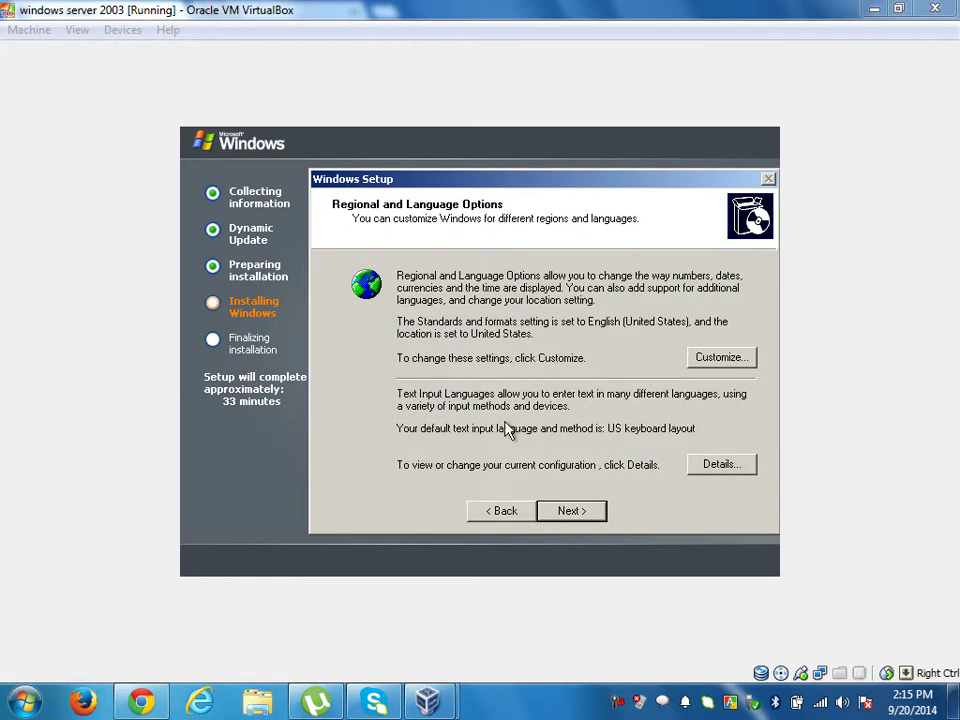
click(570, 511)
Register the software to the name serverpc, reach Product Key, and minimize the VM window.
text(serverpc)
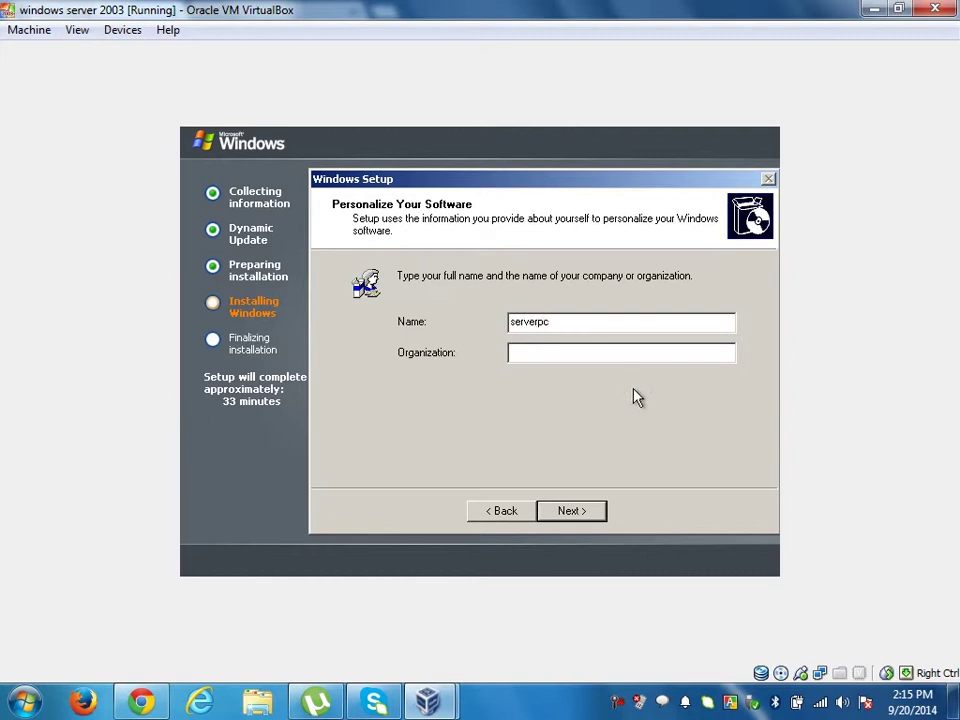
click(566, 510)
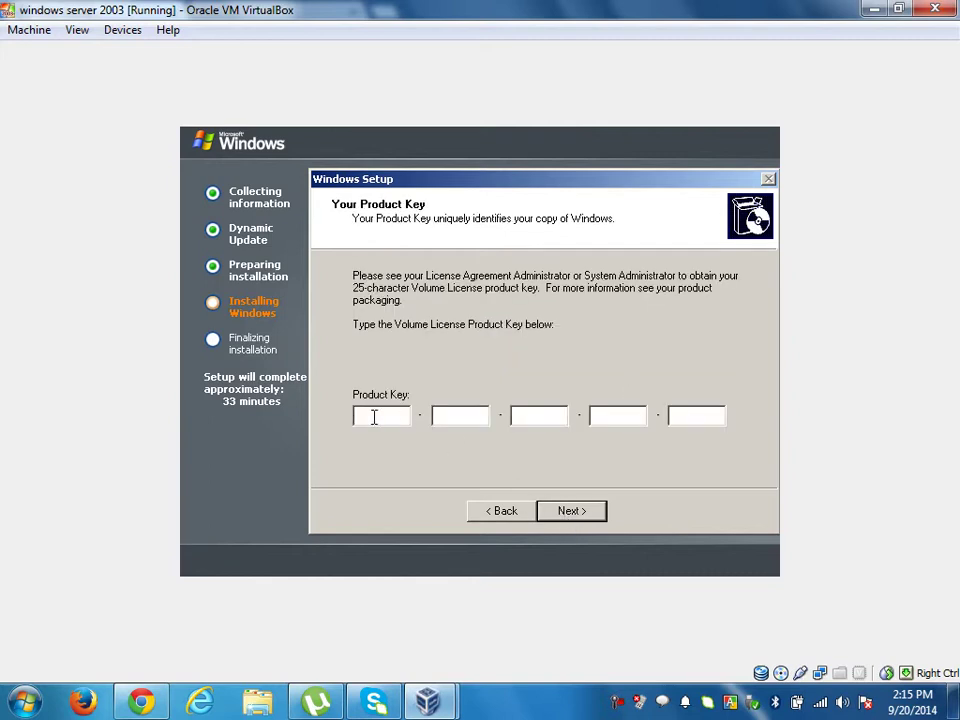
click(872, 9)
Browse Removable Disk (H:) and check XP KEYWORD.txt for a product key.
click(872, 9)
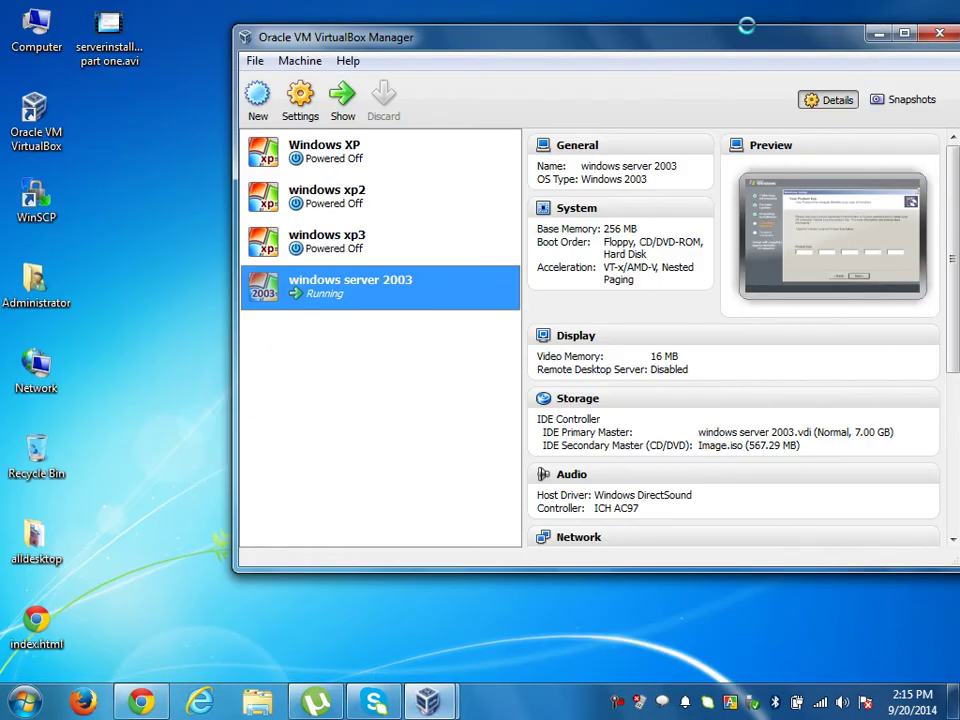
click(868, 34)
double_click(31, 41)
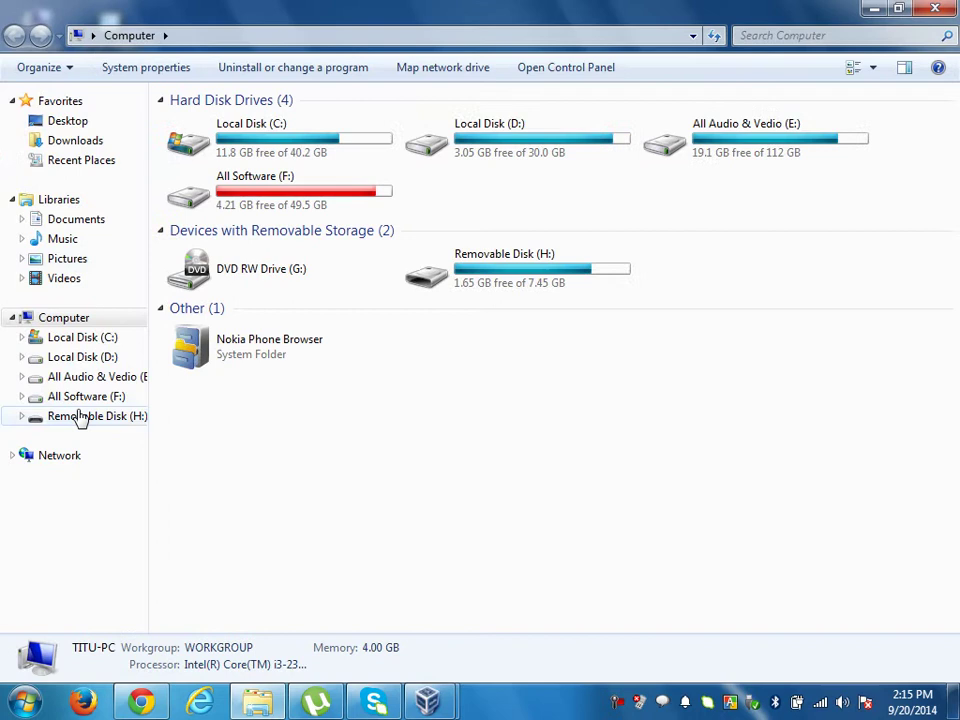
click(80, 418)
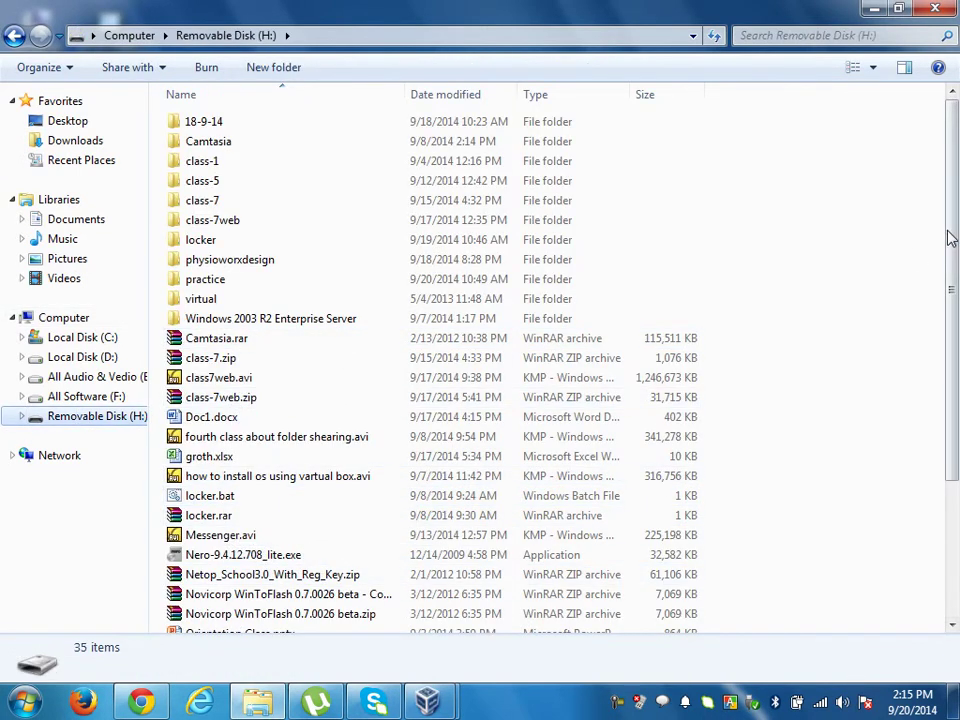
scroll(658, 355, down, 3)
double_click(227, 603)
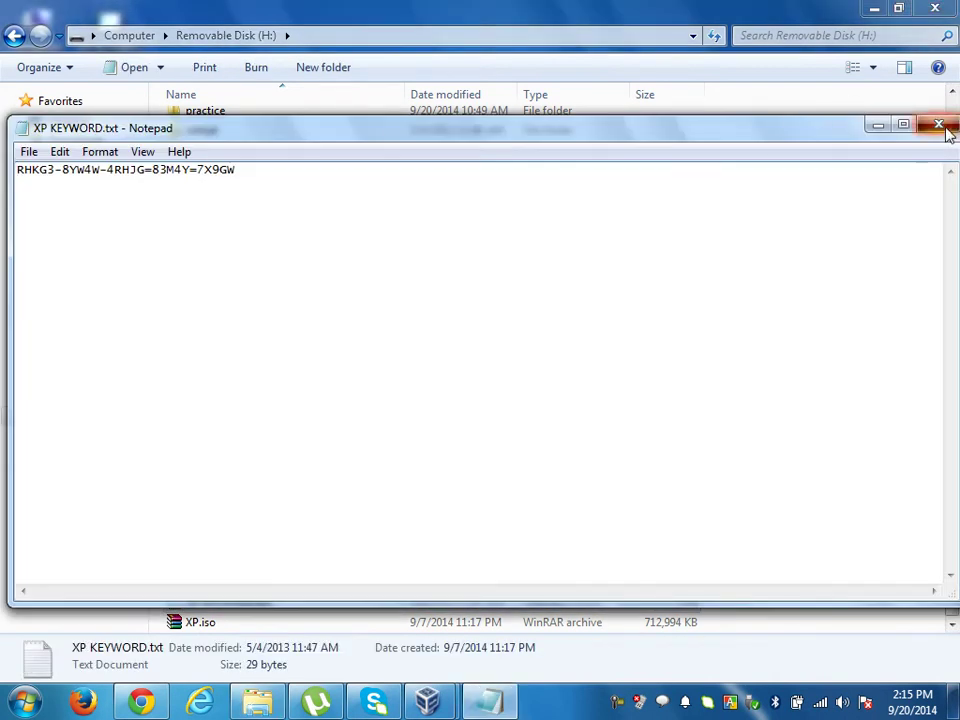
click(935, 123)
click(54, 418)
Open F:\Programming Software\OS osi\cd key.txt, mark the SERVER2003 key, and return to the VM.
click(88, 398)
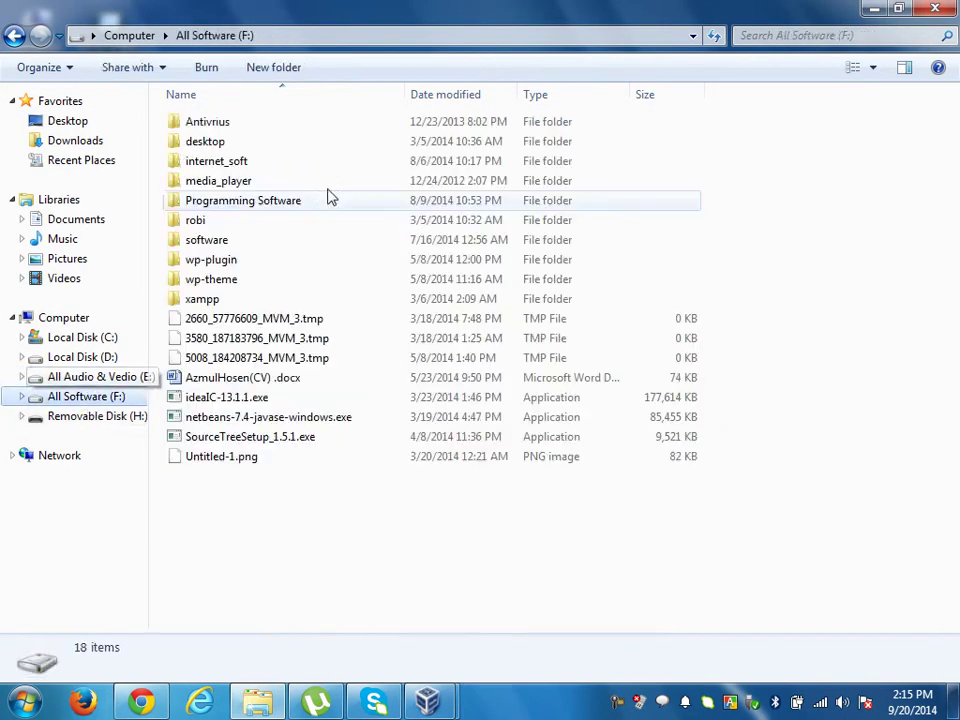
double_click(240, 204)
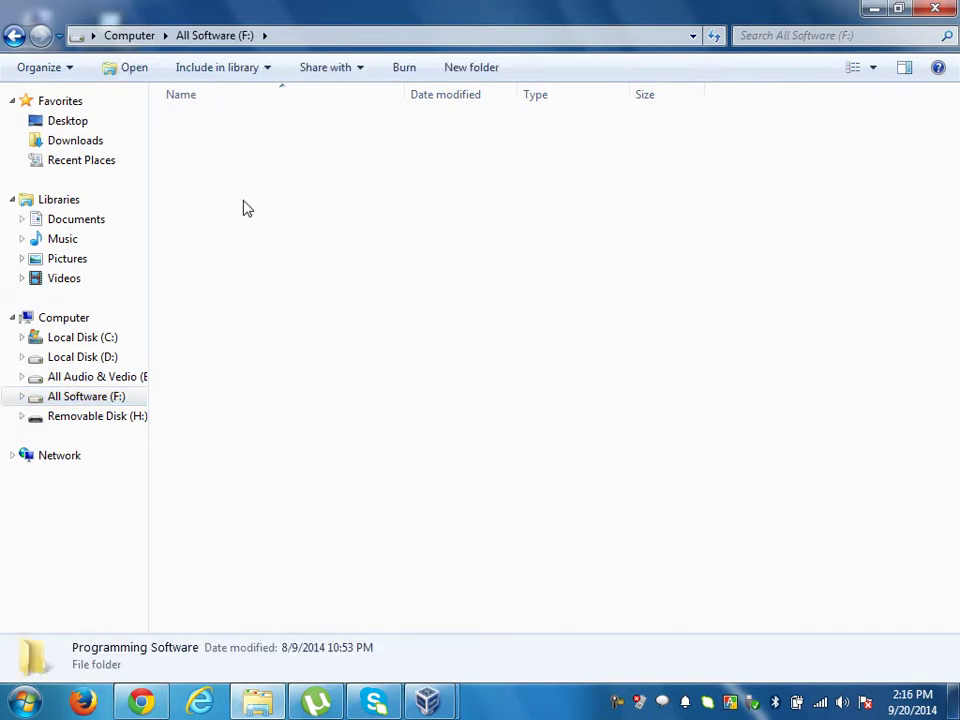
double_click(205, 160)
double_click(211, 124)
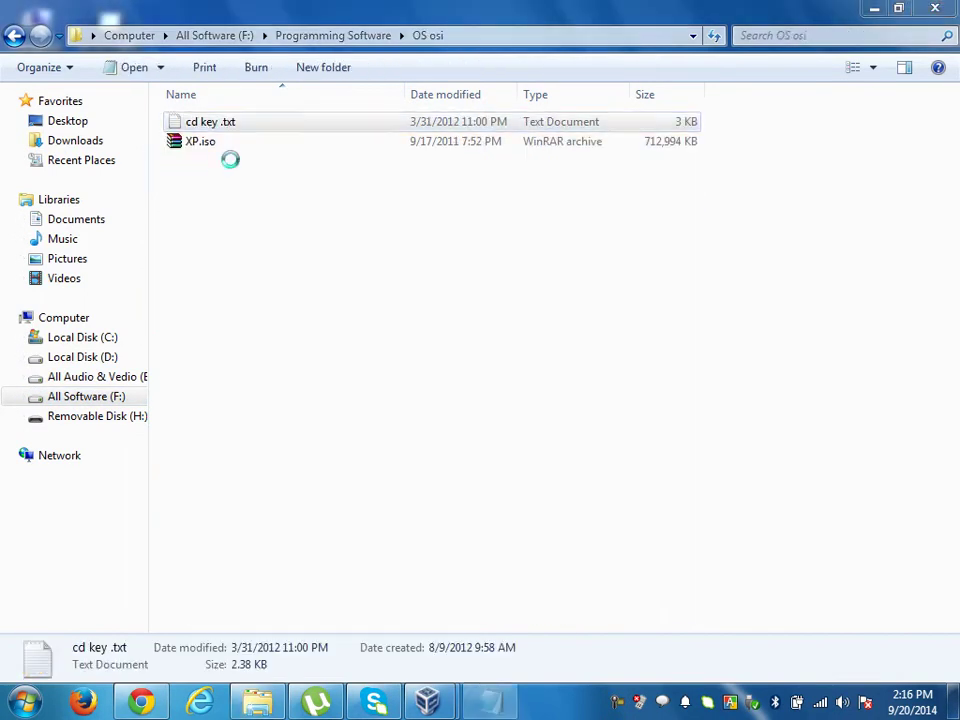
drag(422, 242, 430, 242)
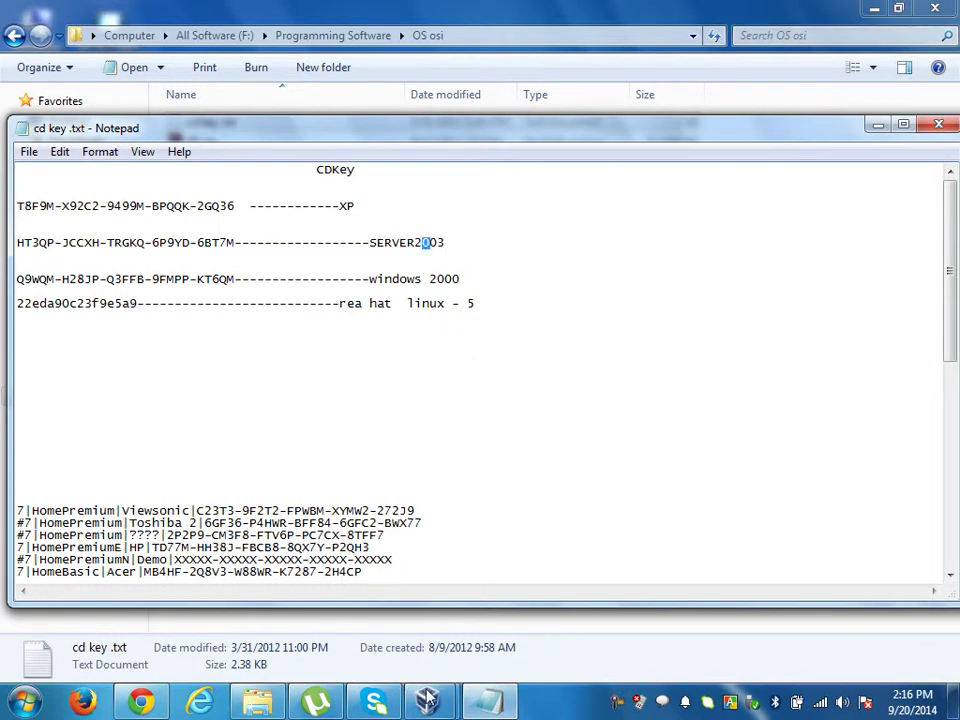
mouse_move(427, 700)
click(536, 590)
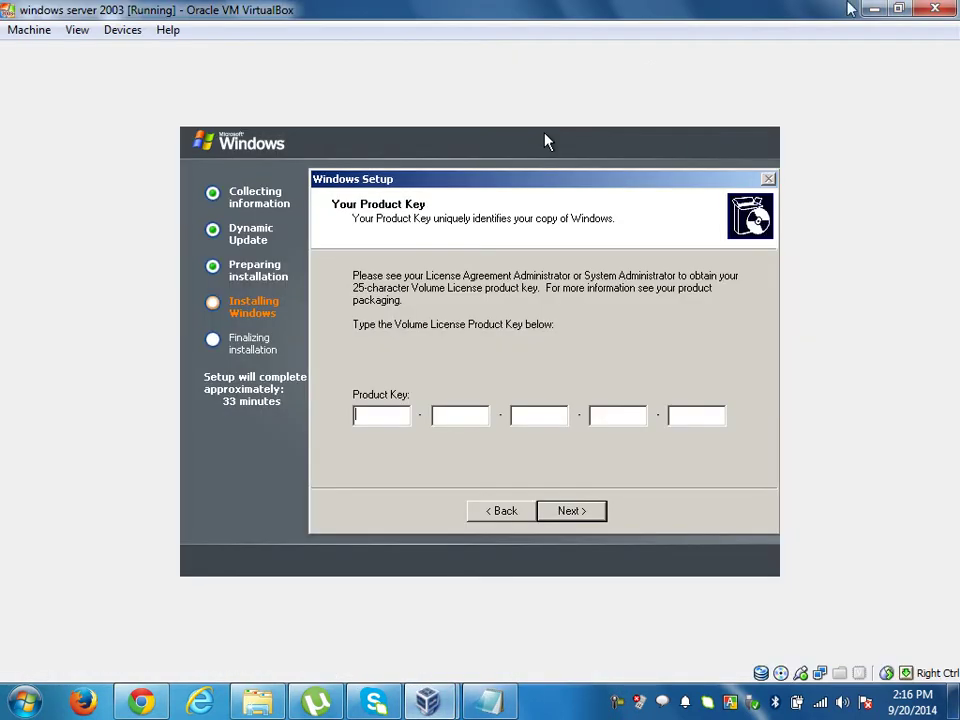
Place the VM window beside Notepad and type the SERVER2003 product key into the boxes.
click(898, 9)
drag(585, 131, 540, 282)
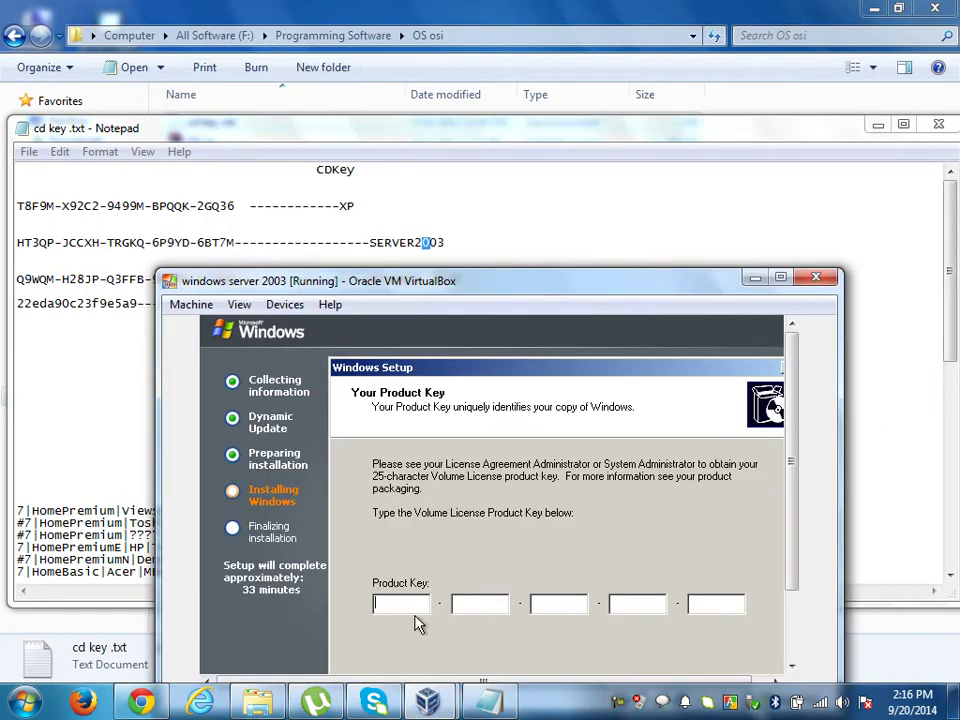
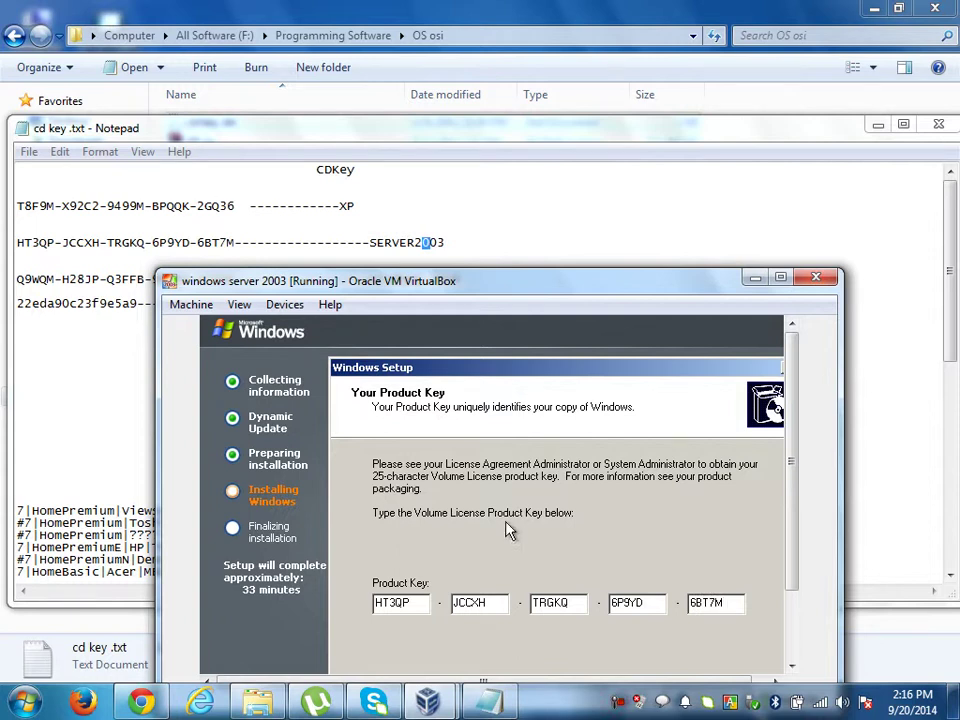
Maximize the VM window again and proceed to the Licensing Modes step.
drag(551, 281, 504, 150)
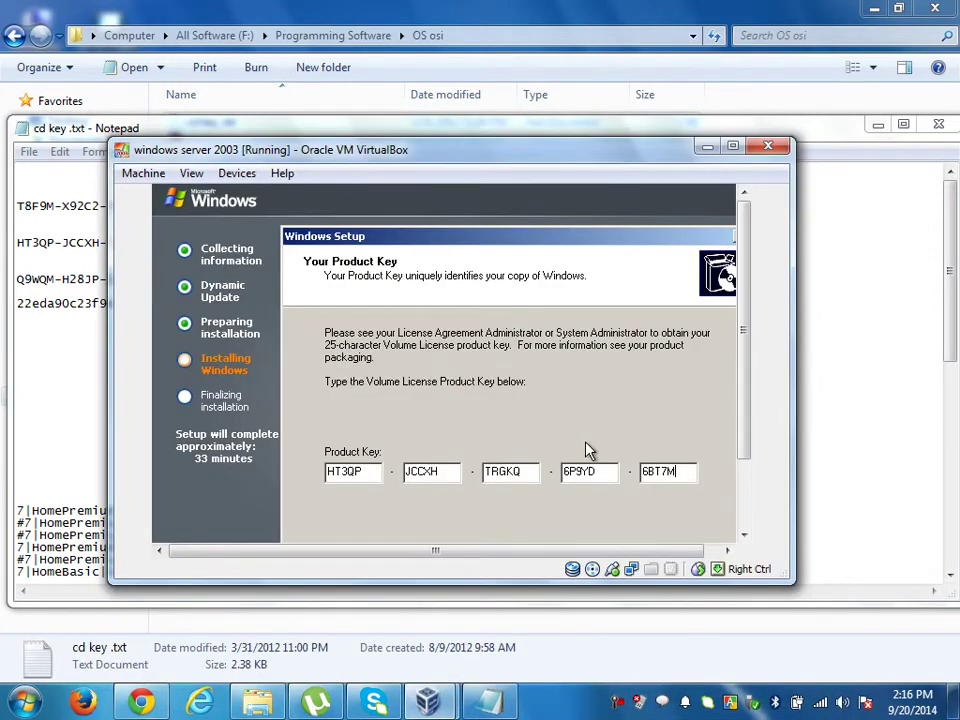
click(733, 146)
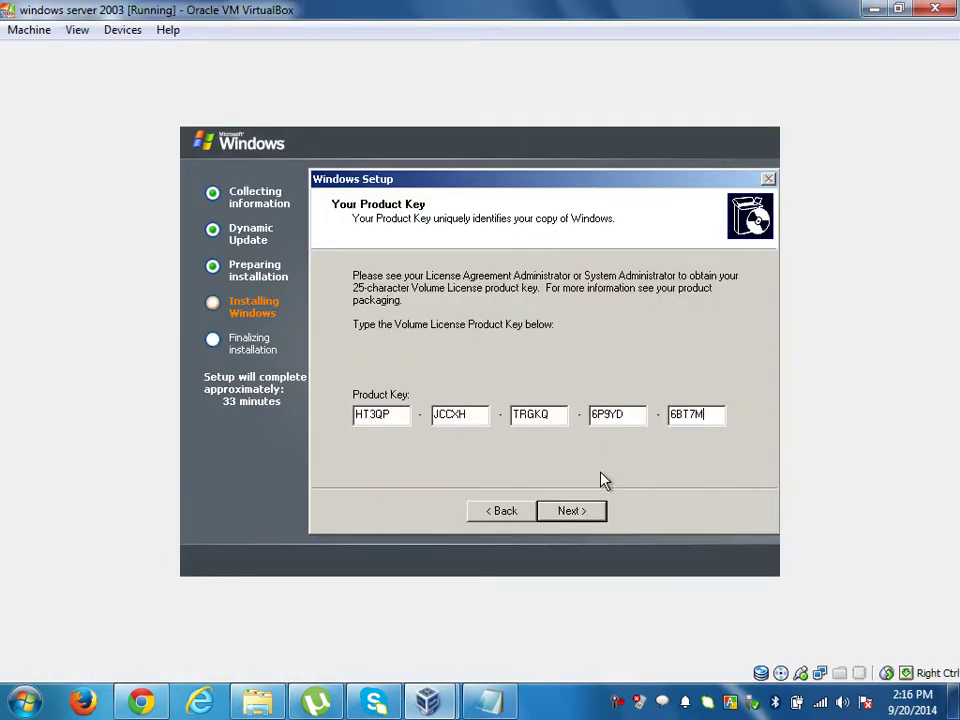
click(591, 512)
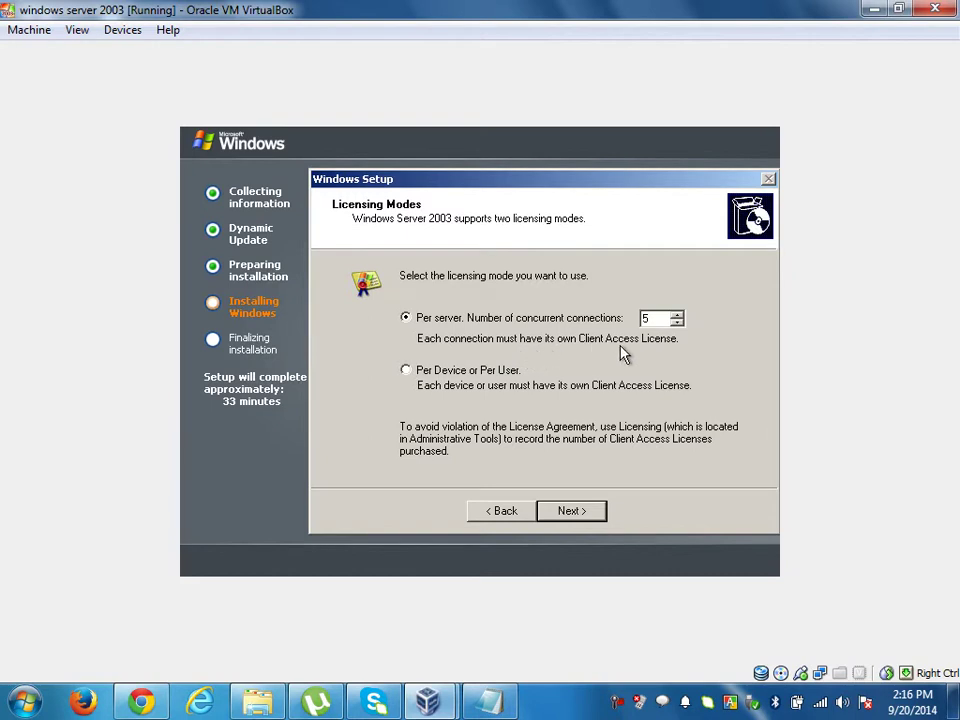
Keep Per server licensing and set concurrent connections to 20.
click(678, 315)
click(678, 315)
click(678, 315)
click(678, 315)
click(678, 315)
click(678, 315)
click(678, 315)
click(678, 315)
click(678, 315)
click(678, 315)
click(678, 315)
click(678, 315)
click(678, 315)
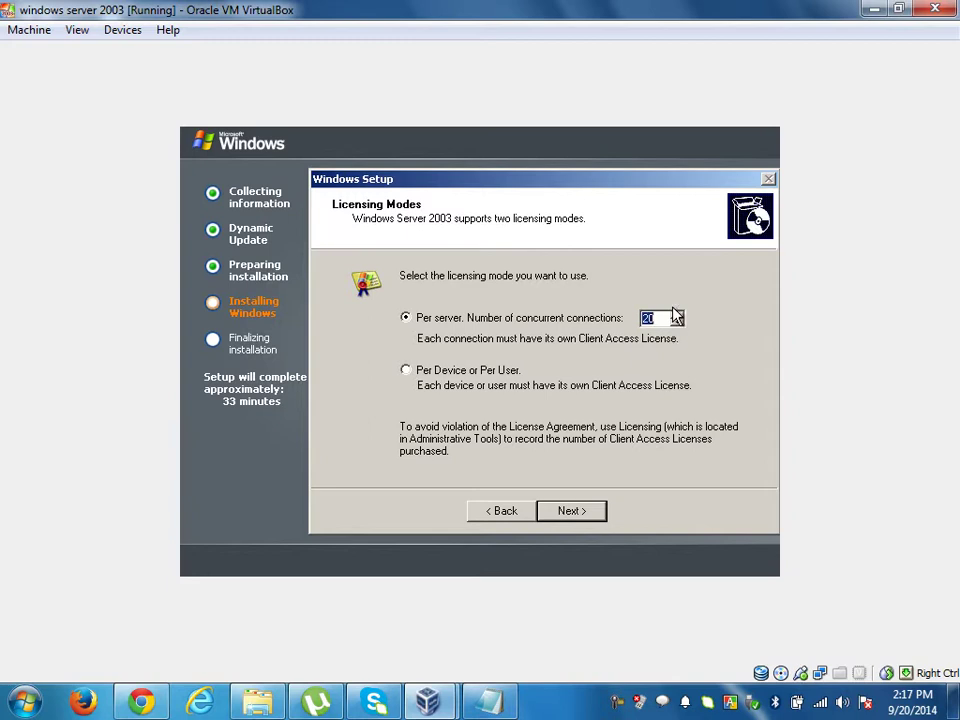
click(678, 316)
click(677, 322)
Trim the suggested computer name down to SERVERPC.
click(570, 510)
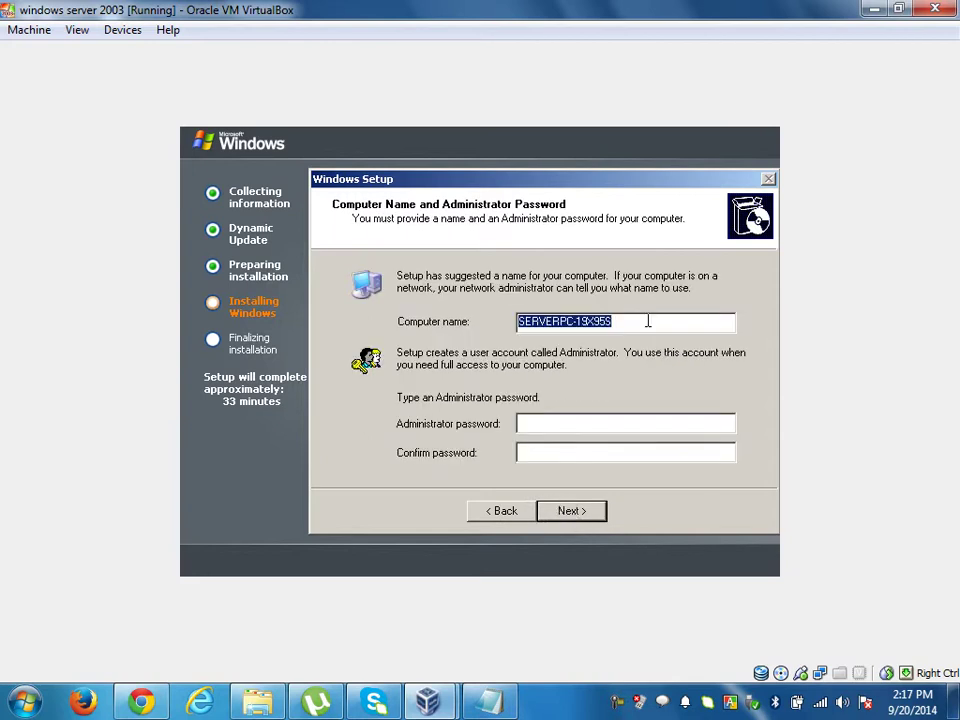
click(648, 321)
key(BackSpace)
key(BackSpace)
key(BackSpace)
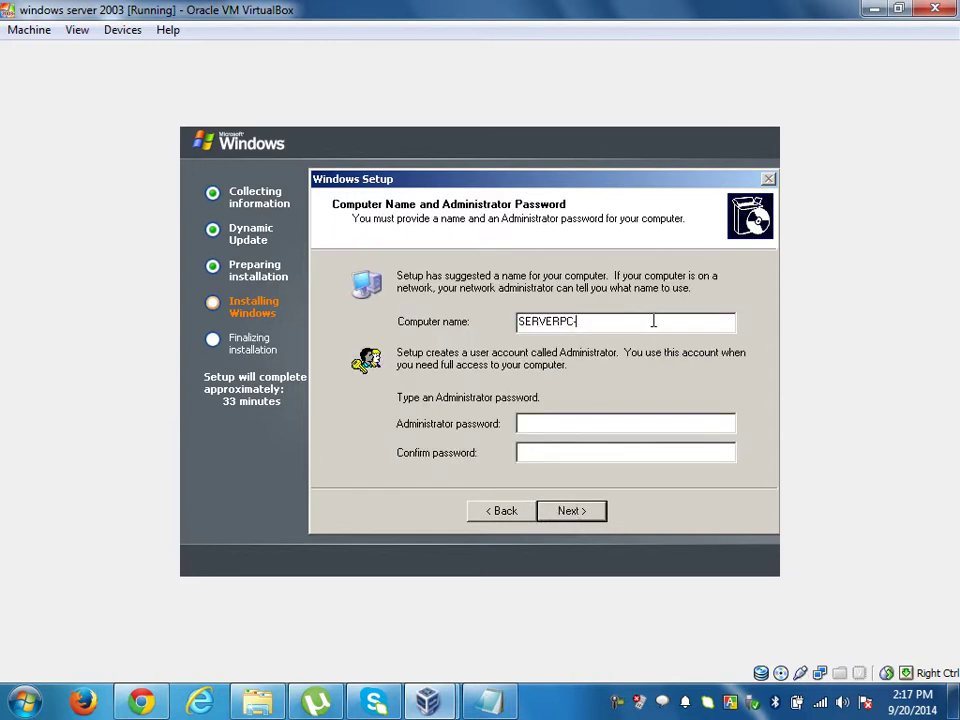
click(586, 425)
Enter and confirm an Administrator password, reject the weak-password warning, and submit a stronger one.
text(••••)
key(Tab)
text(••••)
click(560, 518)
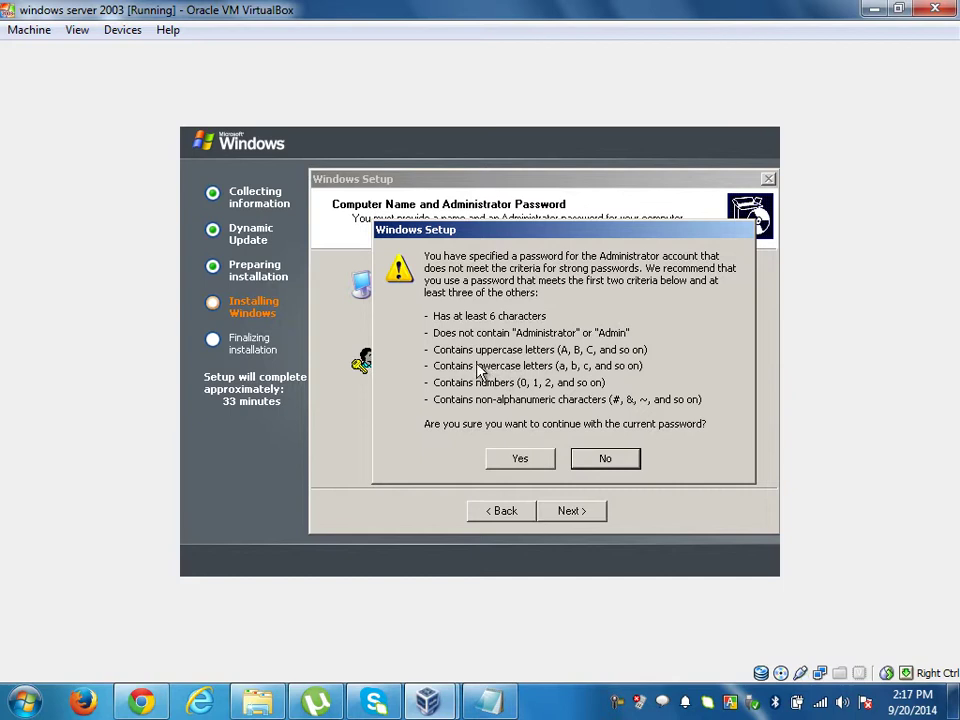
click(606, 459)
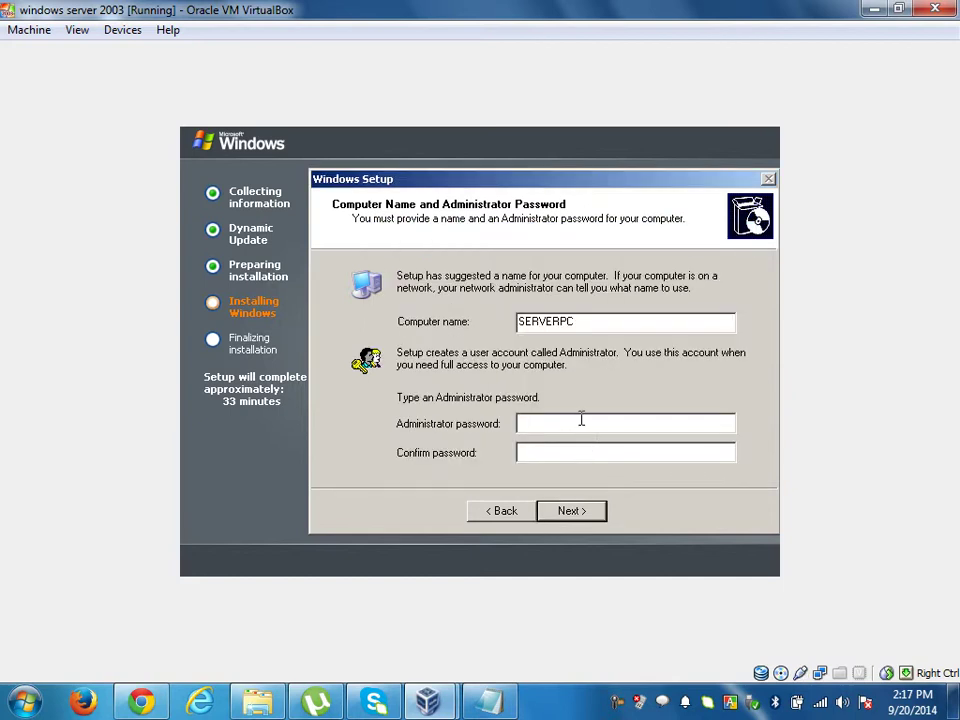
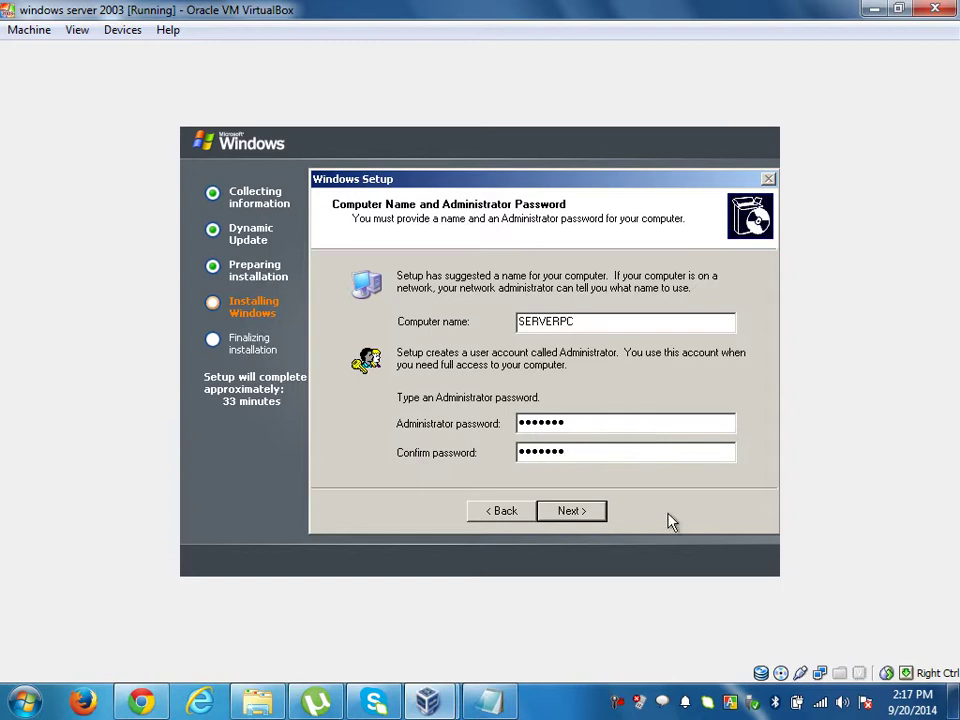
click(581, 514)
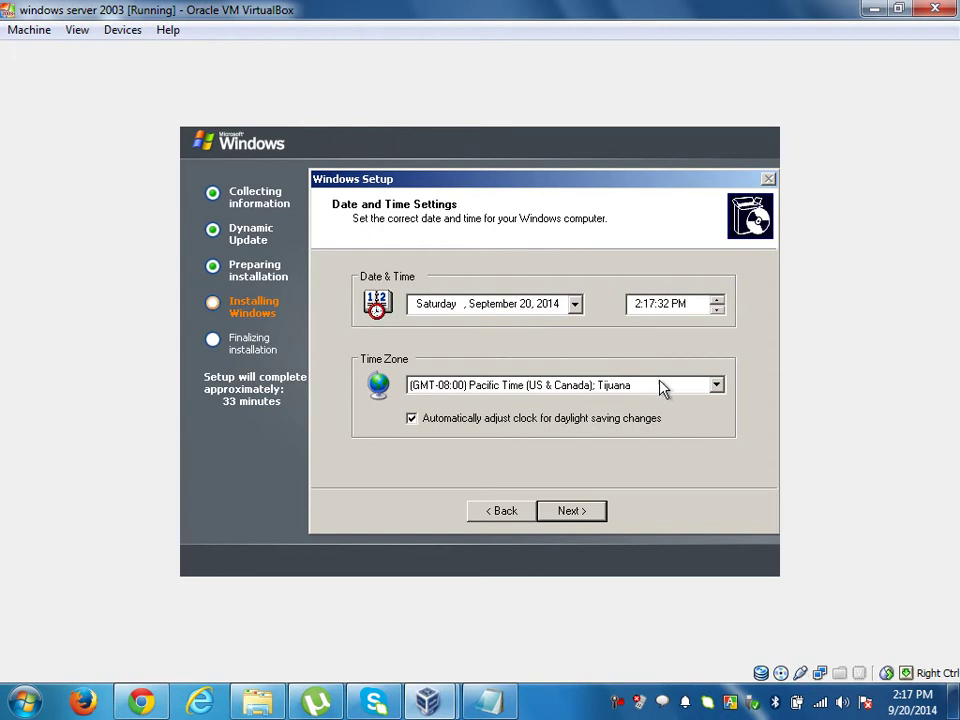
click(662, 385)
drag(714, 233, 746, 467)
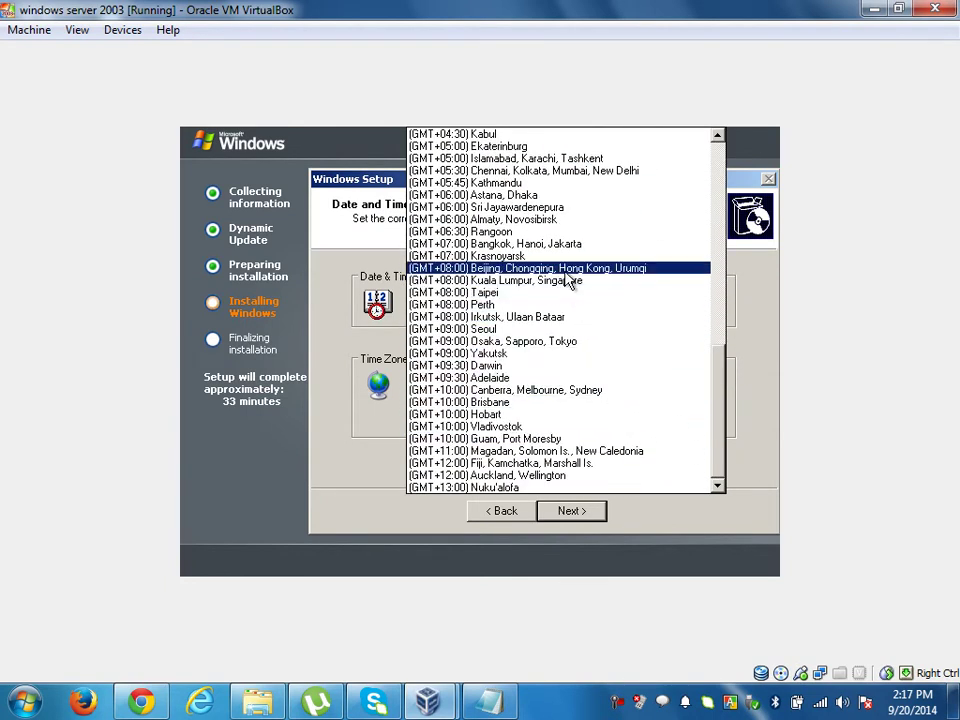
click(554, 199)
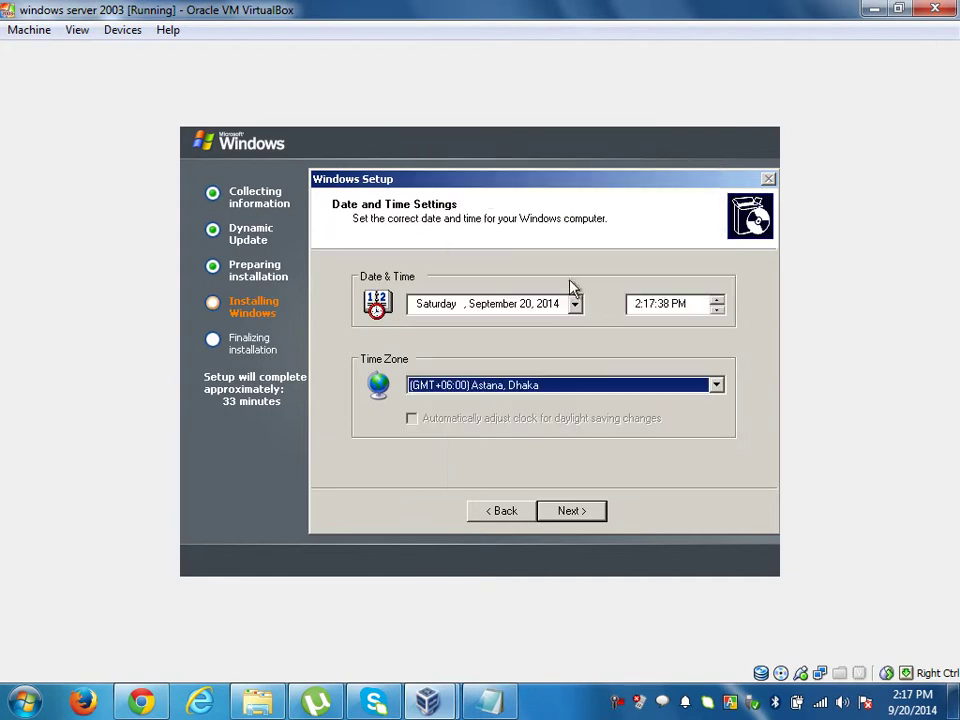
click(577, 514)
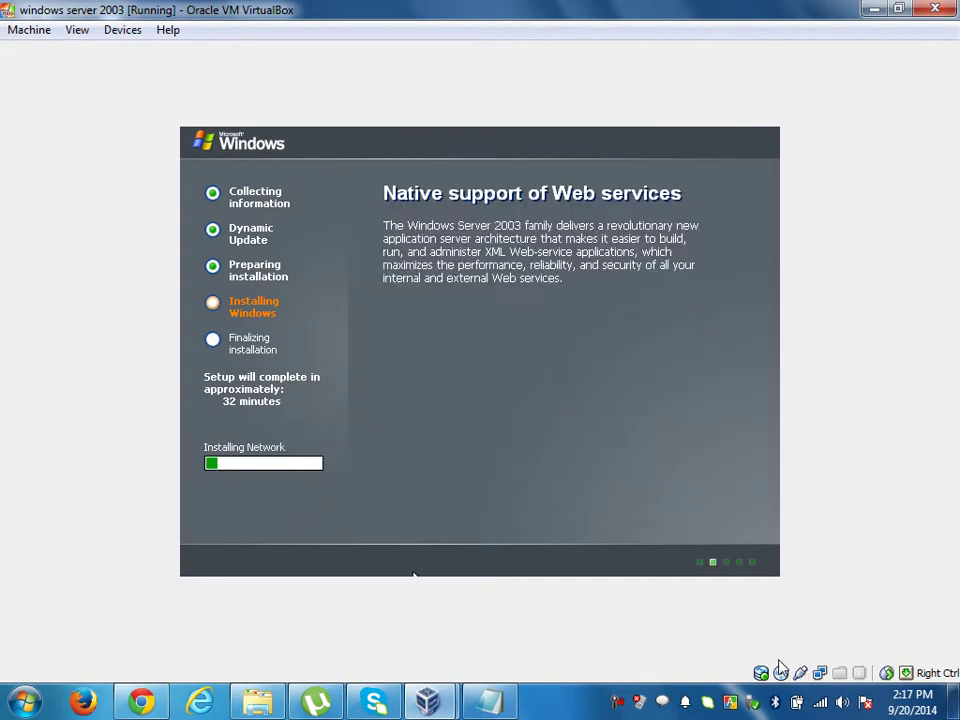
click(626, 704)
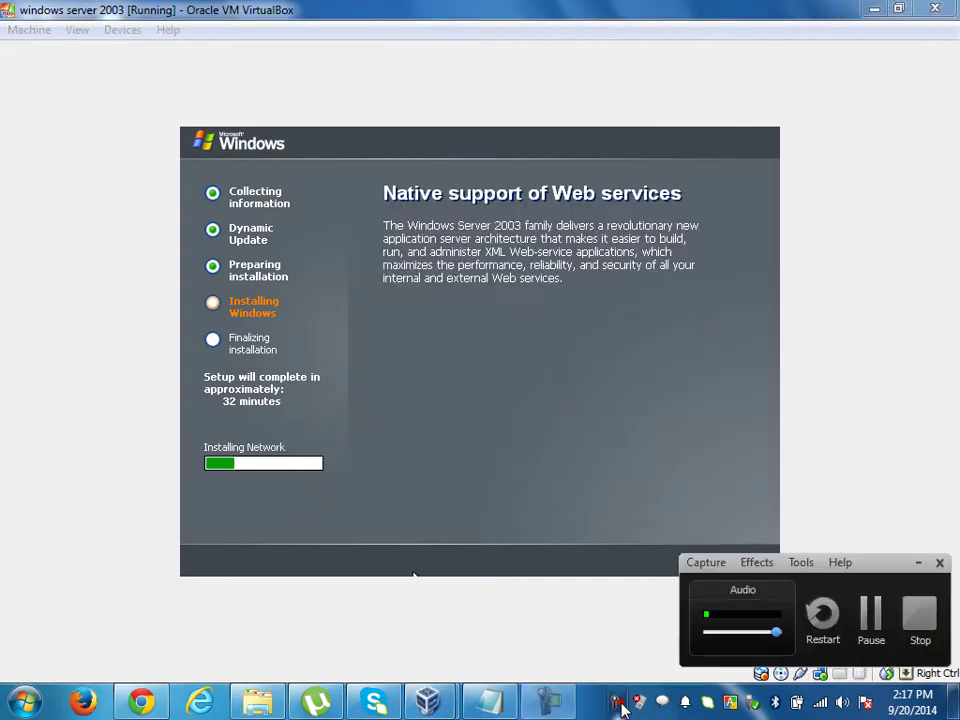
click(868, 622)
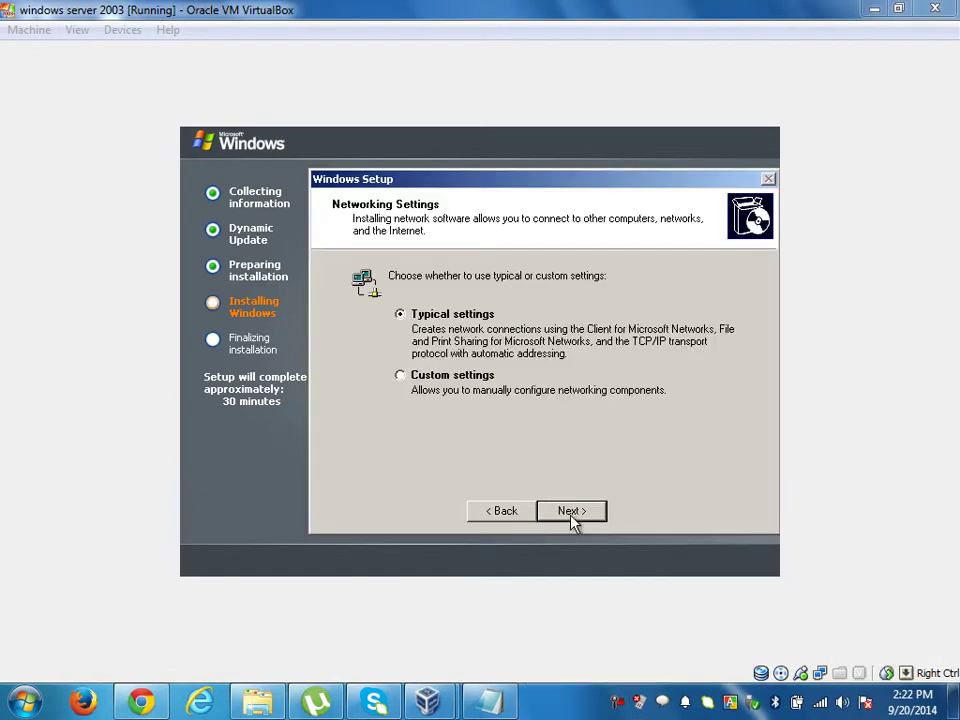
Accept typical network settings, keep the server in WORKGROUP, and let installation continue.
click(571, 516)
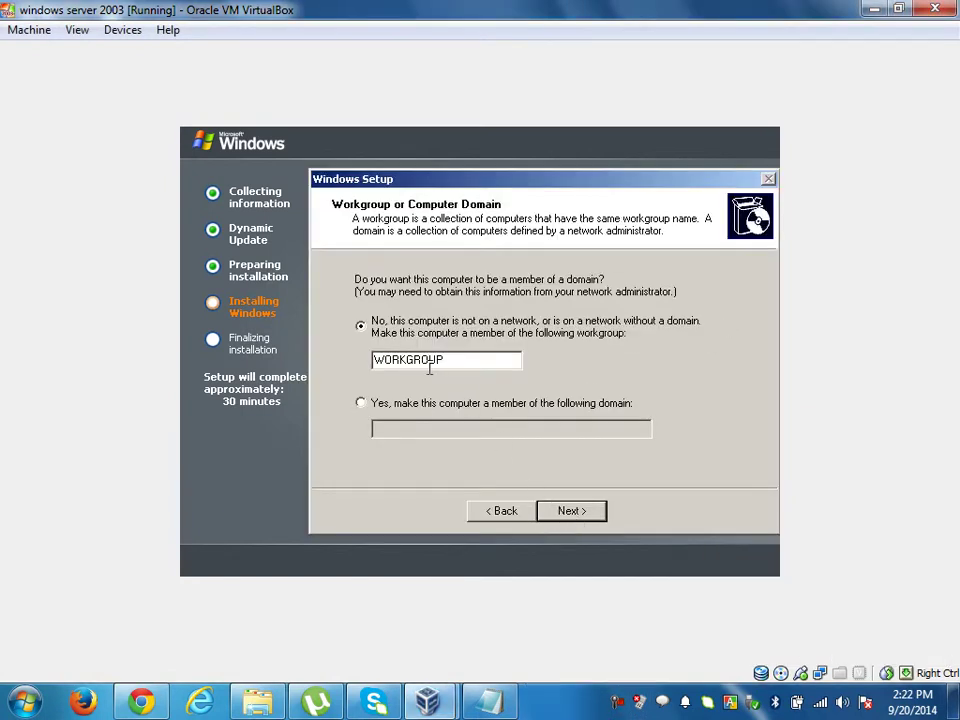
click(572, 511)
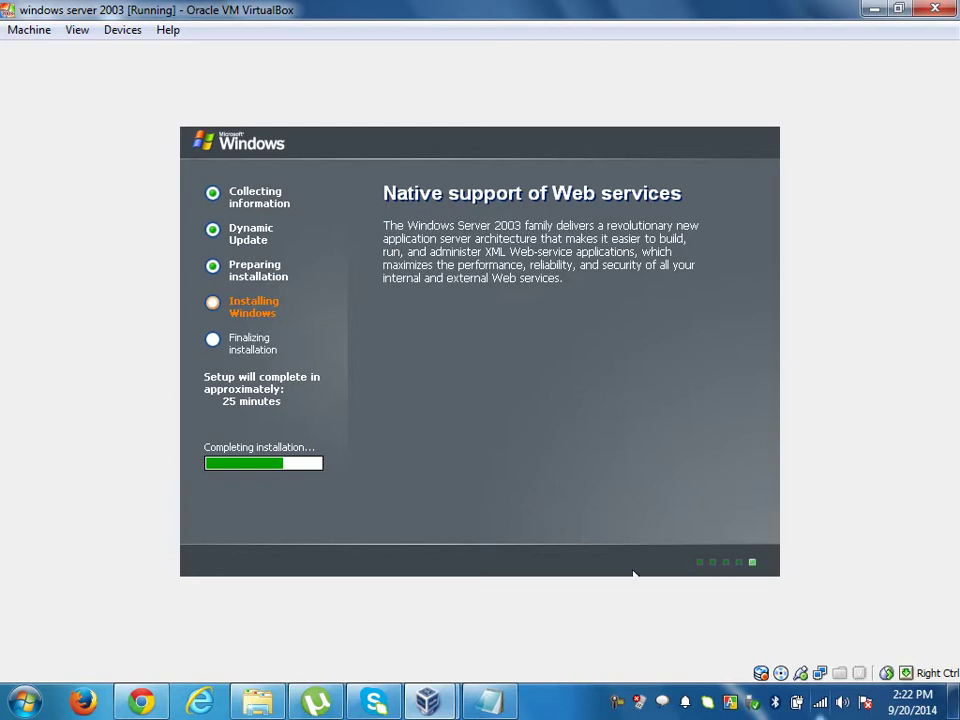
click(615, 705)
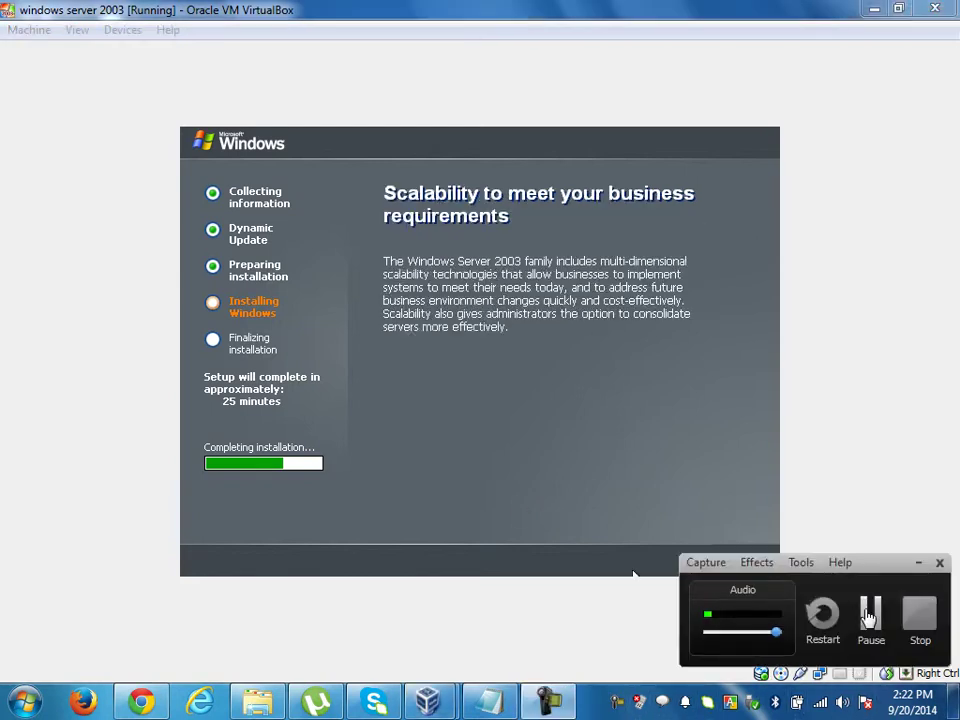
click(868, 617)
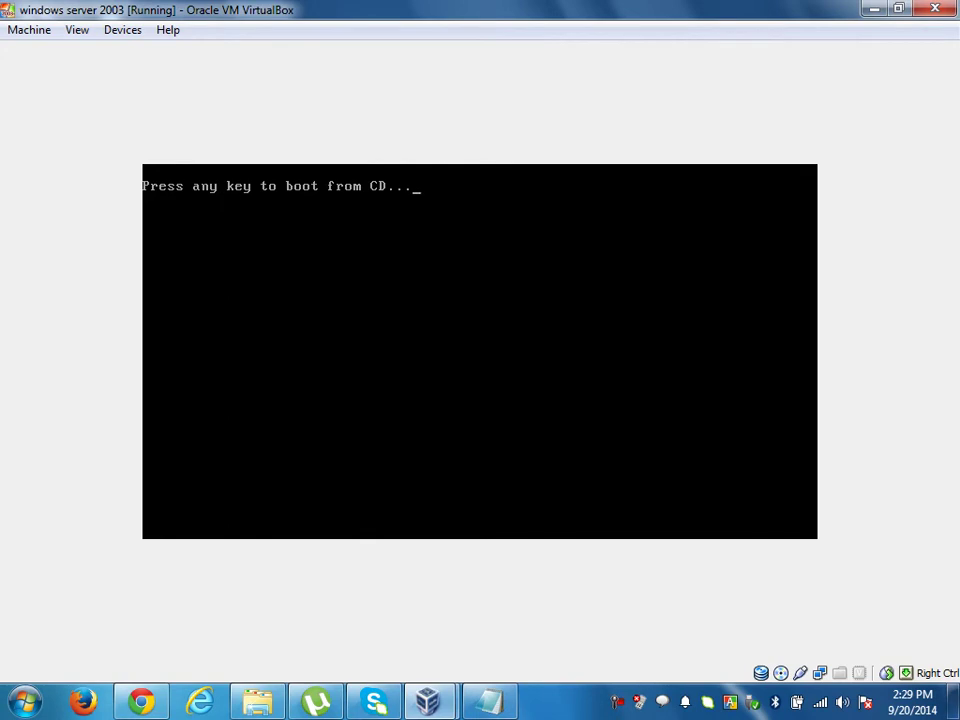
Boot from the hard disk instead of the CD and reach the Welcome to Windows logon prompt.
key(Return)
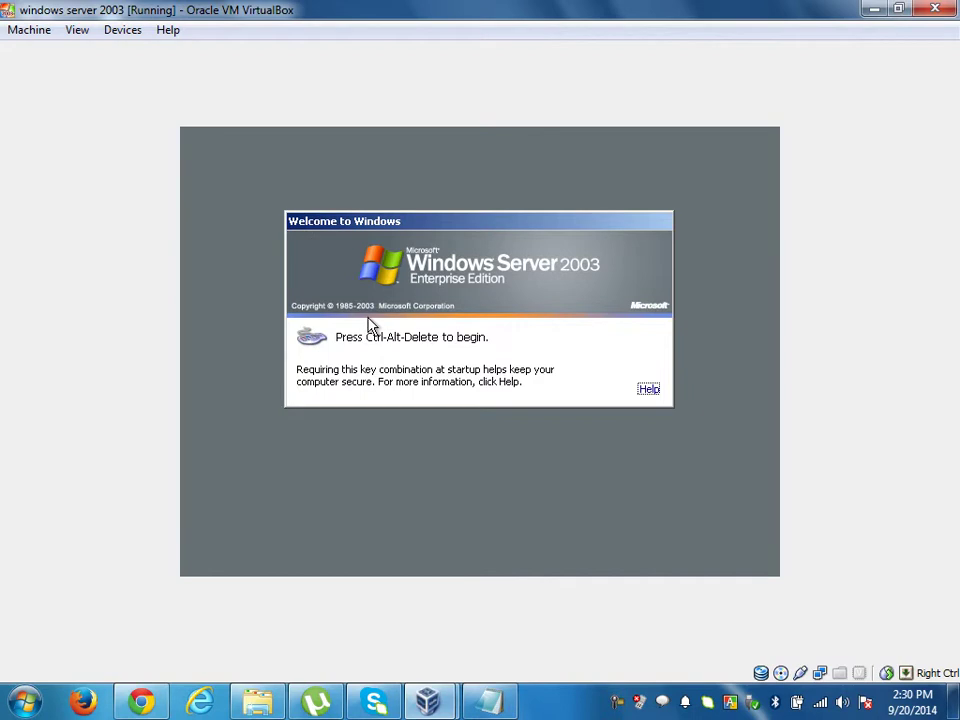
key(ctrl+alt+Delete)
Log on as Administrator via Machine > Insert Ctrl-Alt-Del, then close Post-Setup Security Updates.
click(32, 30)
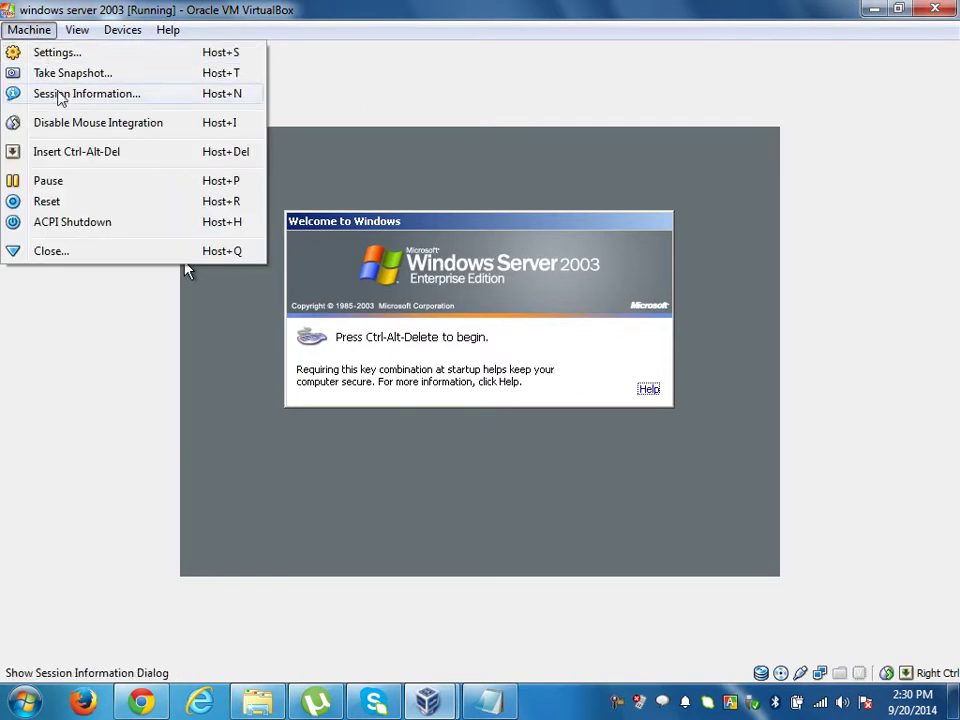
click(118, 153)
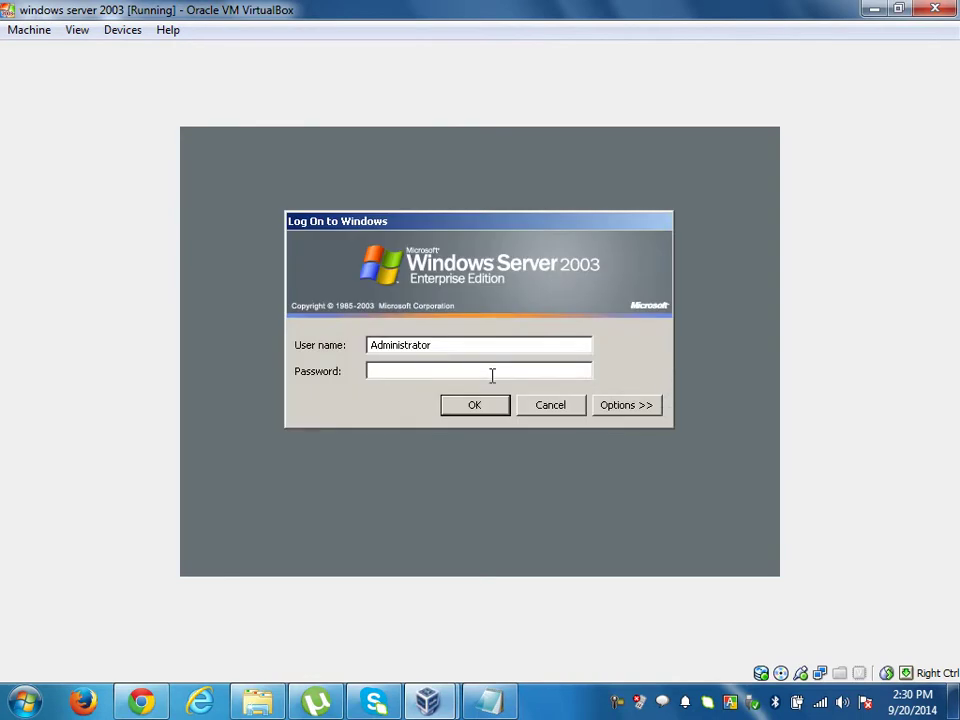
text(•••)
click(478, 399)
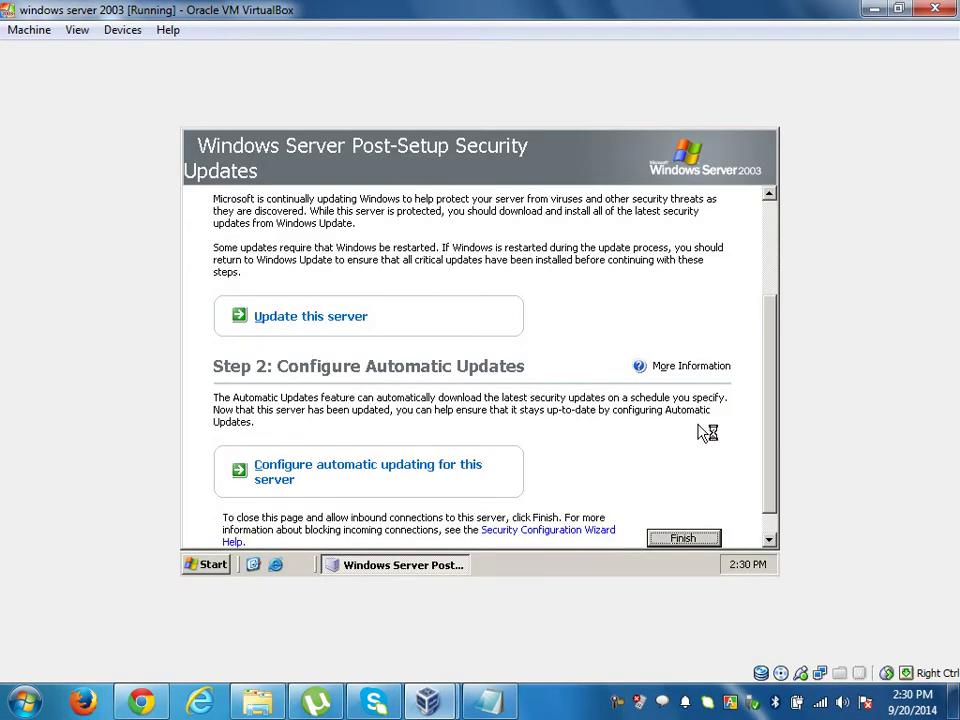
click(696, 542)
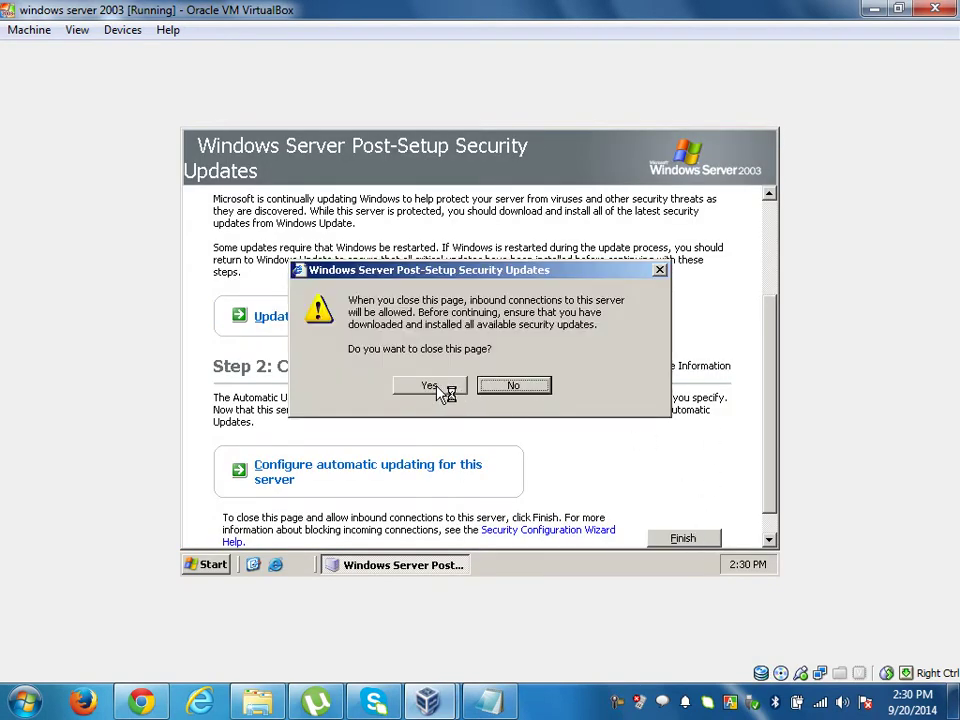
click(446, 387)
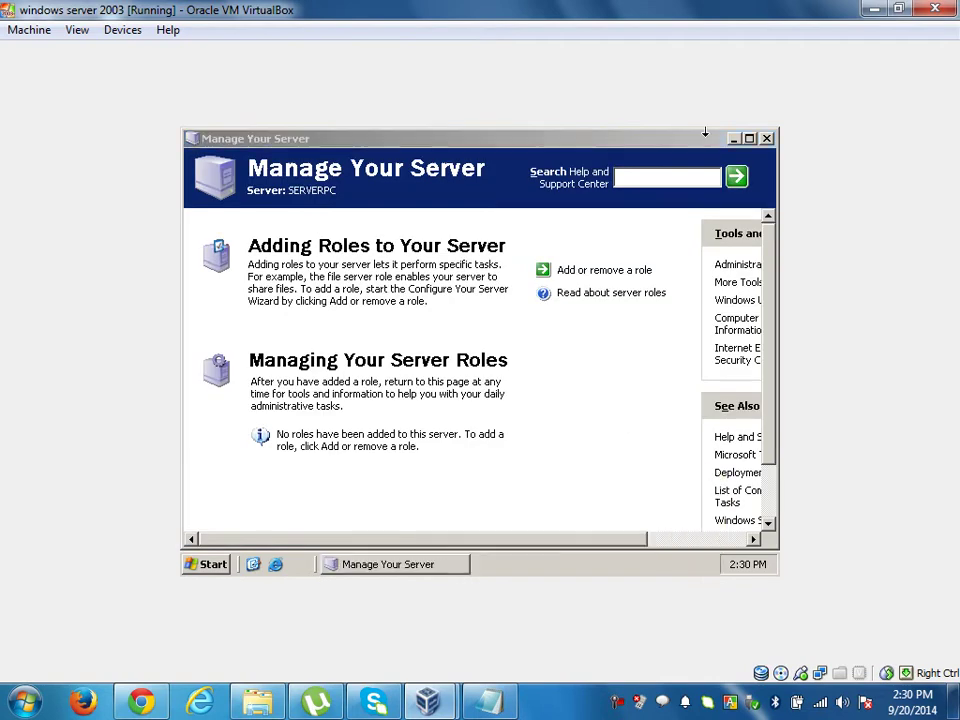
Close Manage Your Server and refresh the desktop.
click(767, 140)
right_click(419, 205)
click(462, 230)
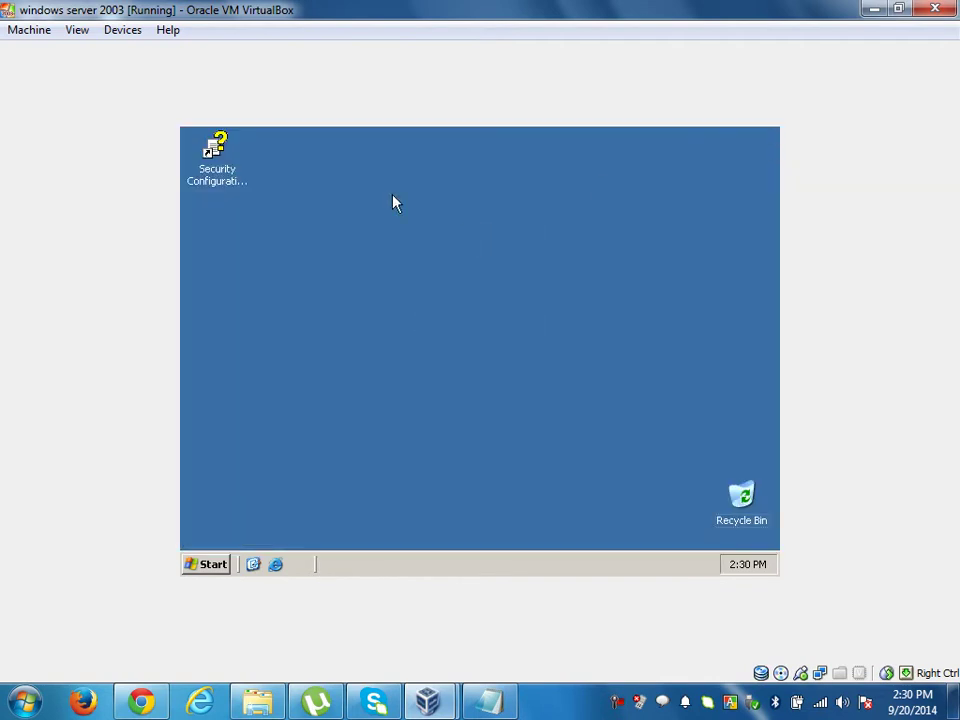
right_click(391, 194)
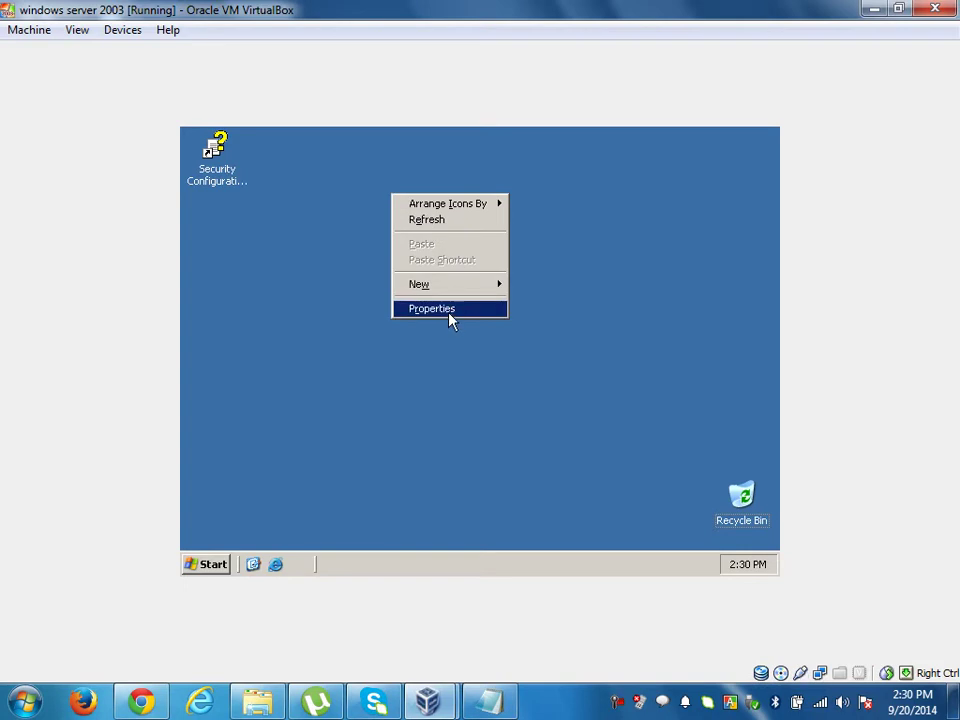
Show My Computer, My Network Places and My Documents icons on the desktop.
click(450, 309)
click(286, 166)
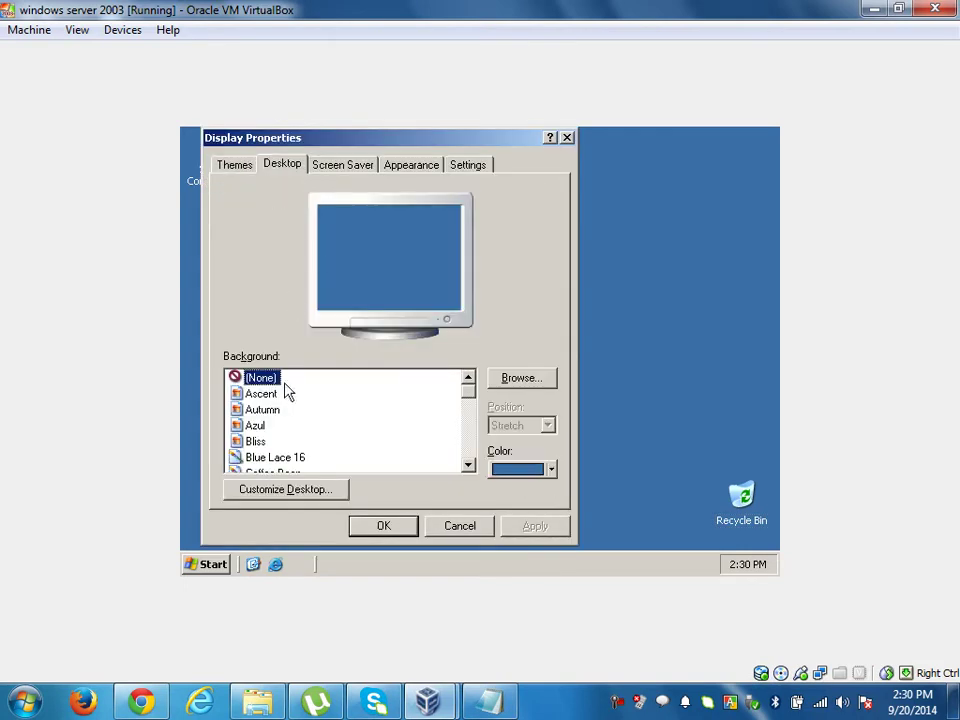
click(298, 488)
click(299, 229)
click(456, 211)
click(322, 209)
click(456, 525)
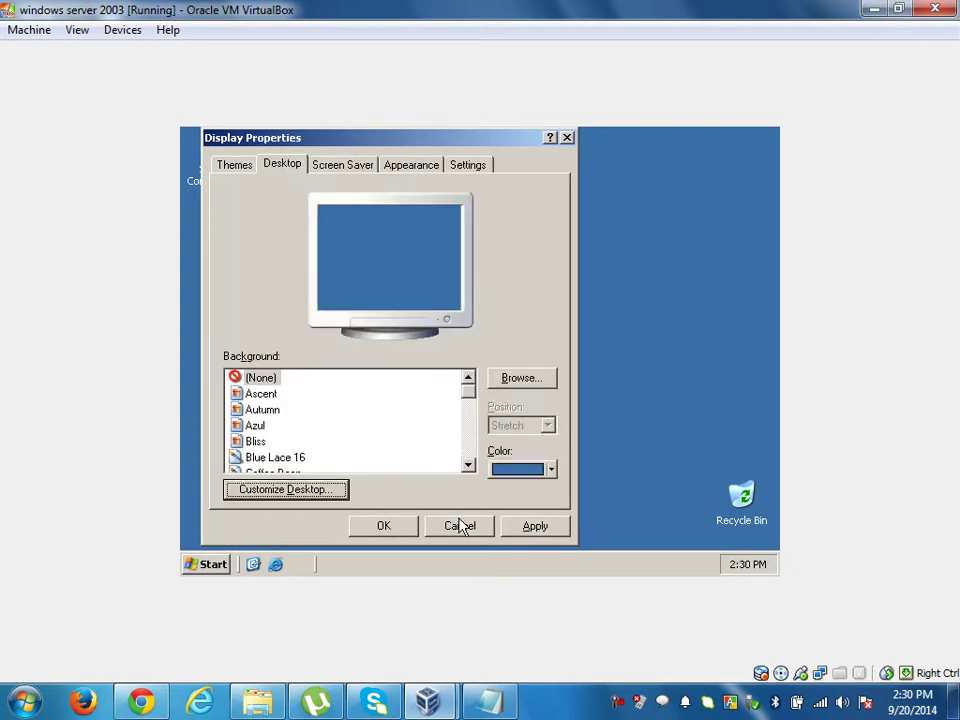
click(534, 526)
click(384, 527)
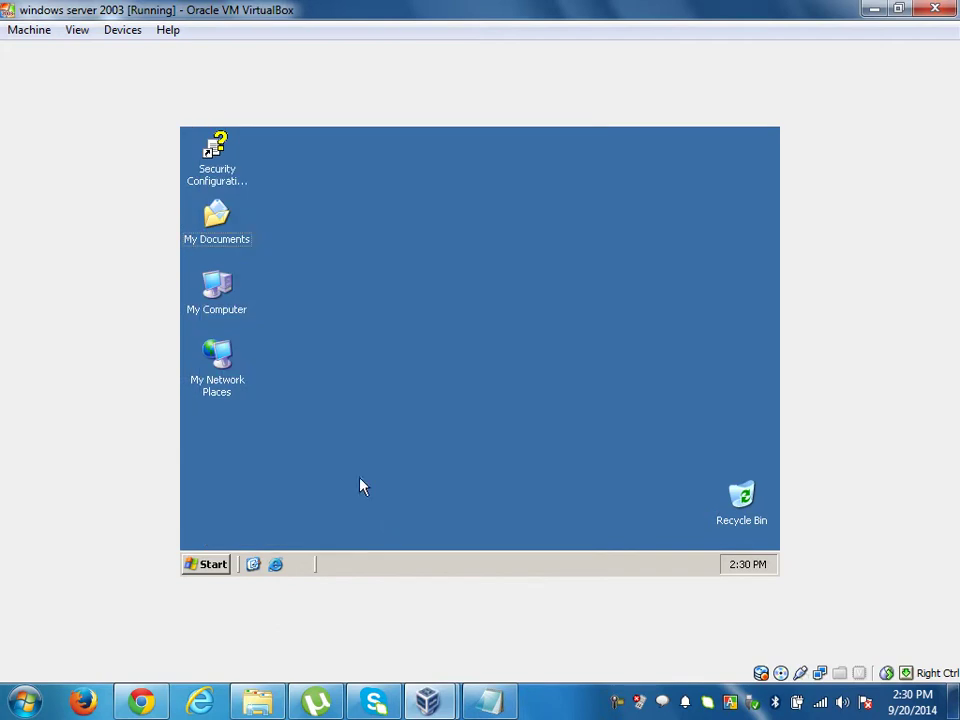
Check System Properties' Computer Name tab showing serverpc in WORKGROUP, then close it.
right_click(222, 295)
click(289, 464)
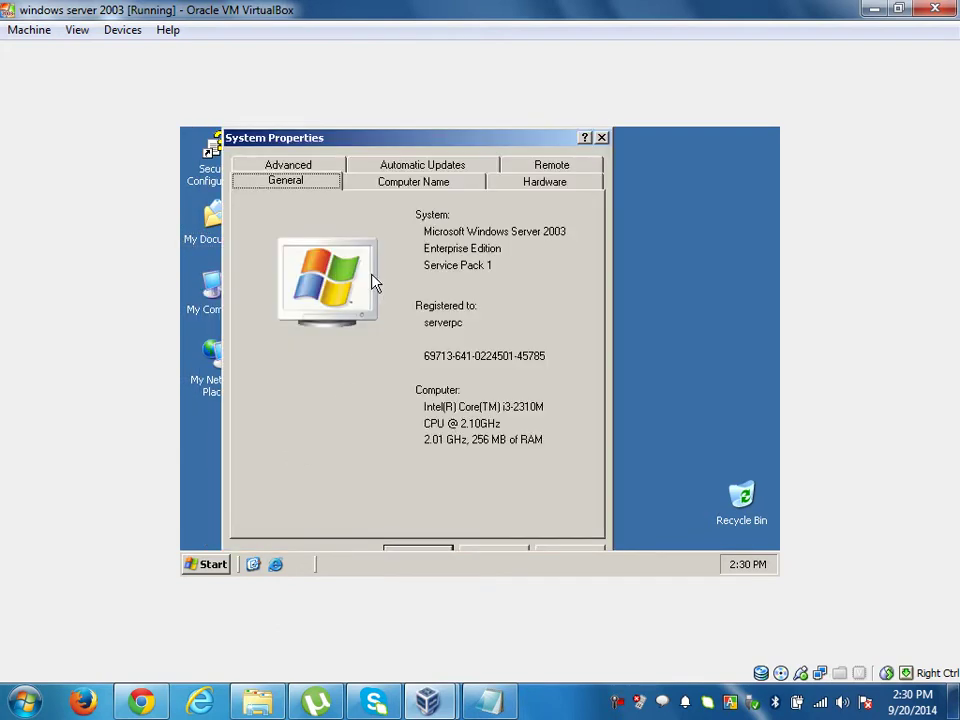
click(428, 187)
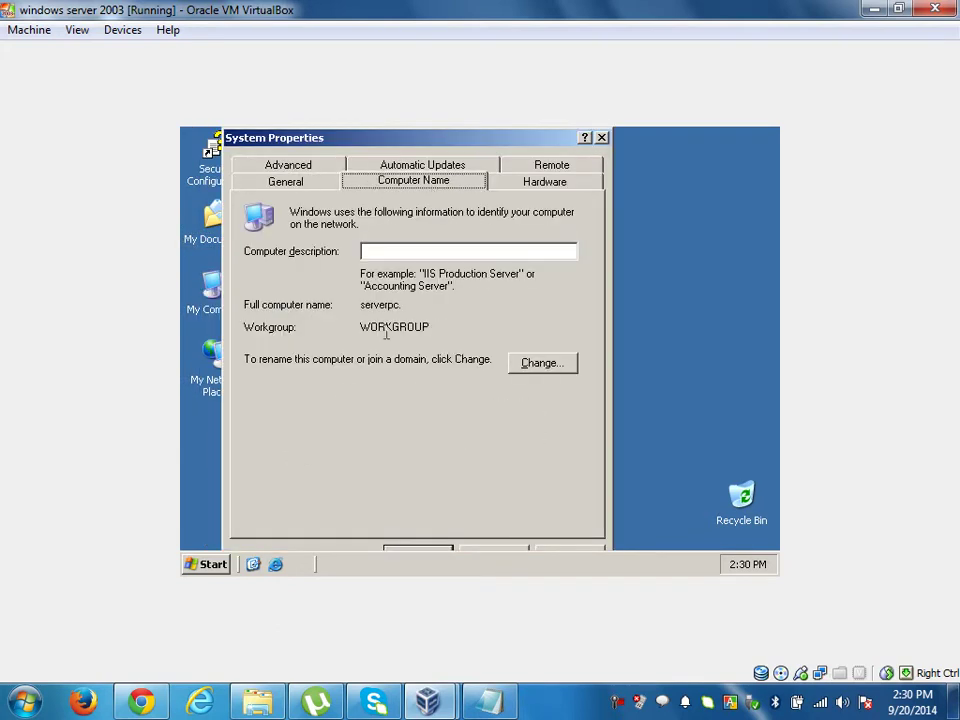
double_click(420, 326)
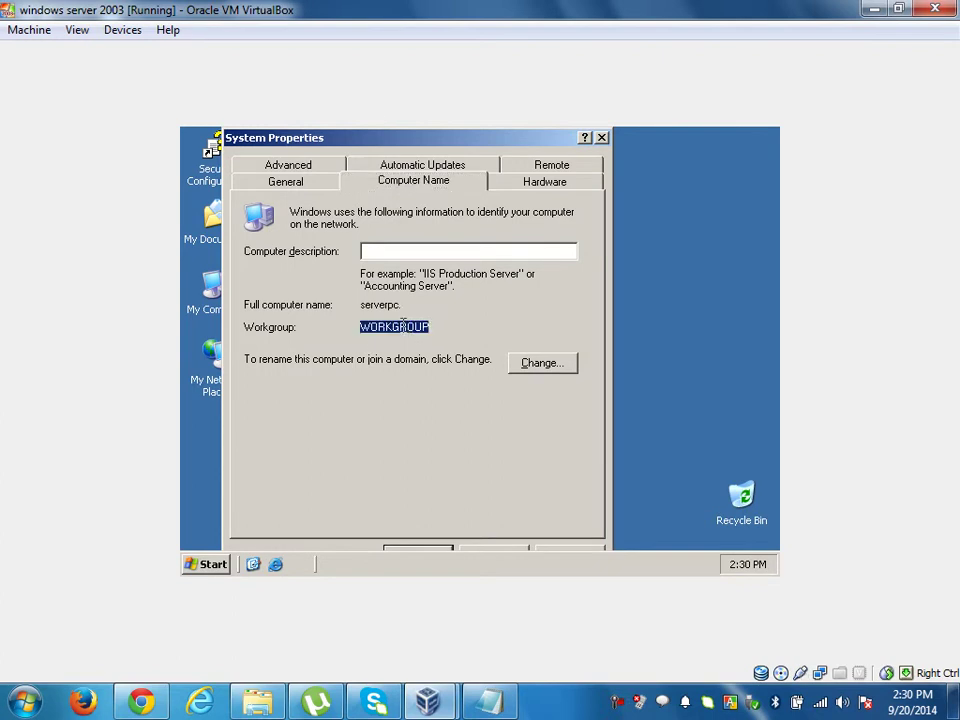
key(shift+Tab)
double_click(386, 327)
click(388, 328)
double_click(395, 328)
click(602, 138)
Launch the Active Directory Installation Wizard with dcpromo from Run and move its window down-right.
click(212, 566)
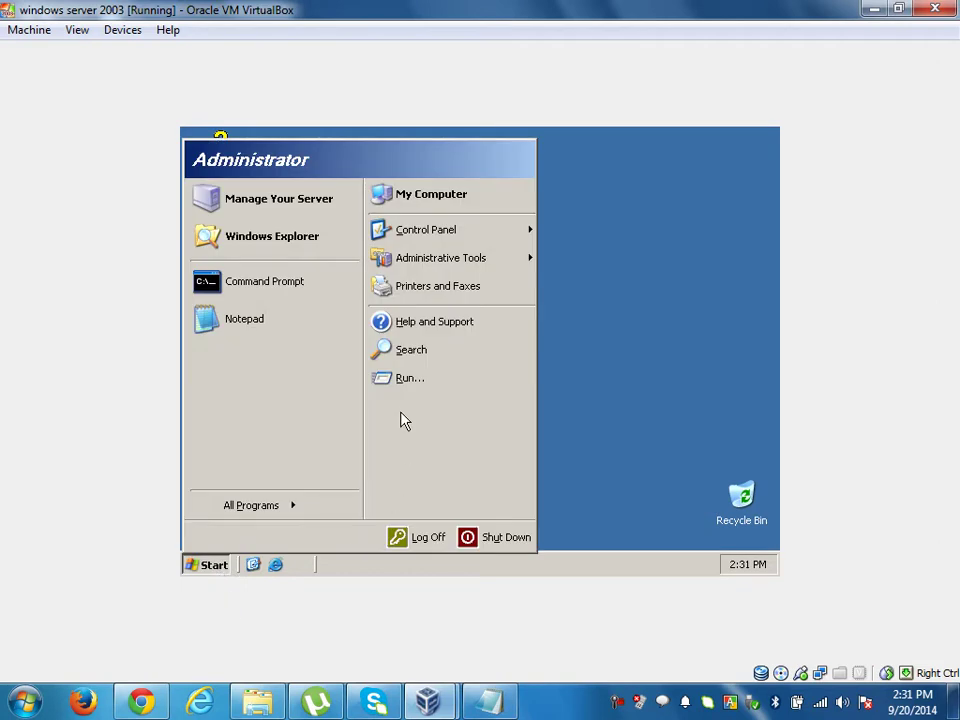
click(407, 380)
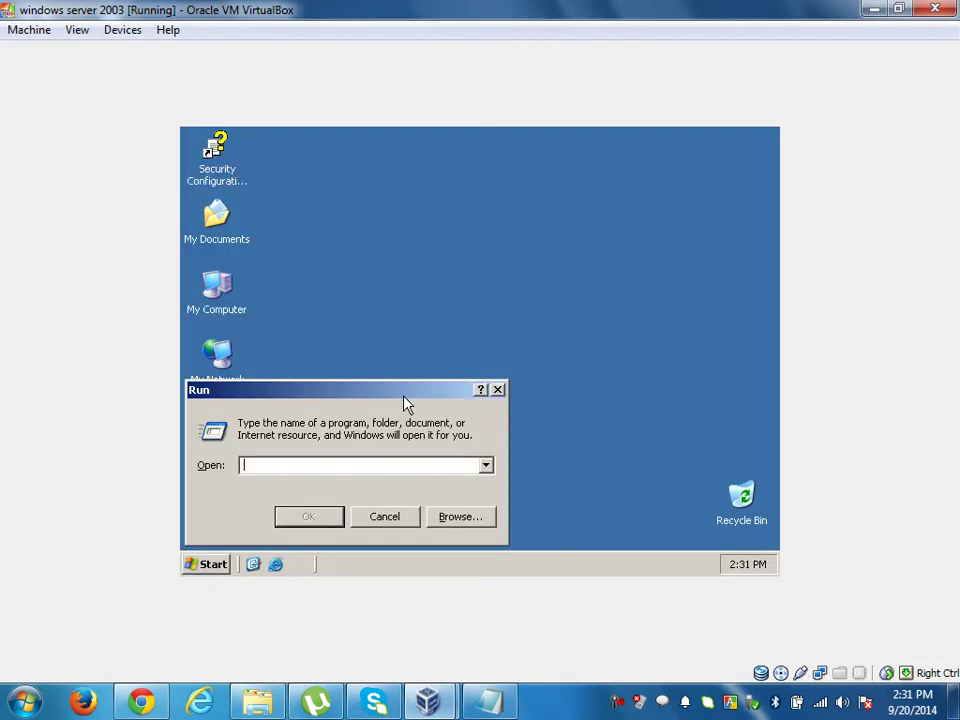
text(dcpromo.)
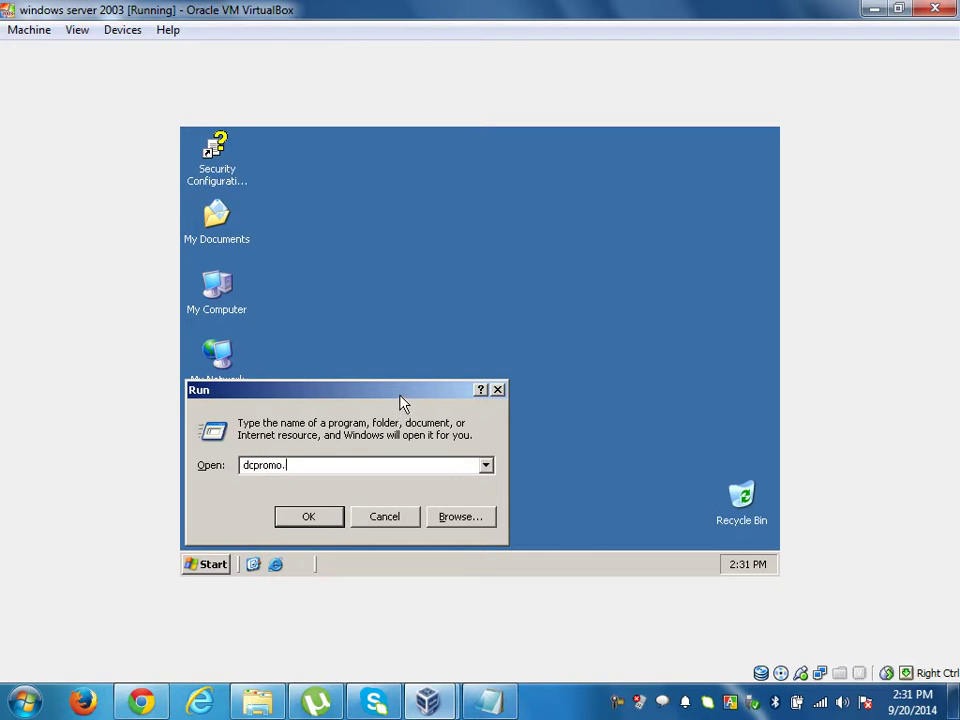
key(Return)
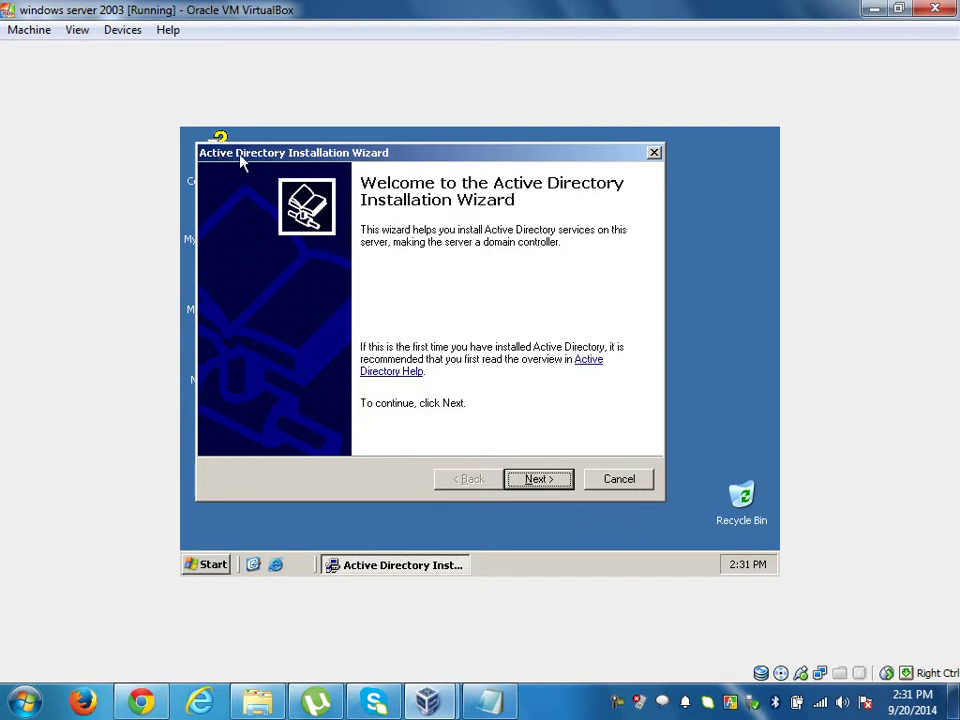
drag(412, 165, 480, 177)
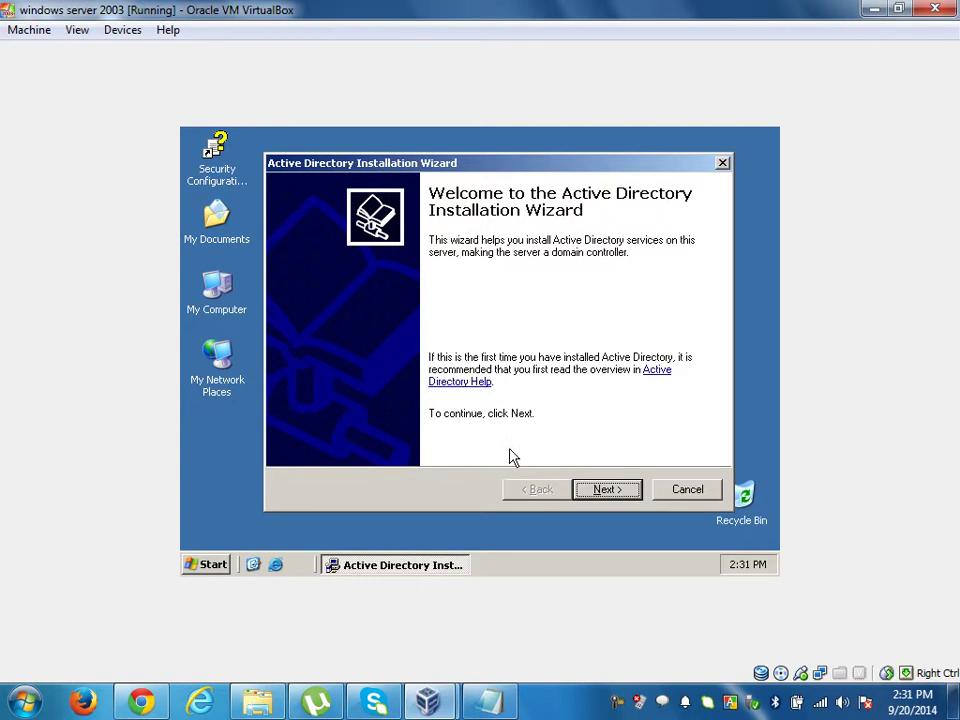
Open the taskbar properties and dismiss them without changes.
right_click(677, 573)
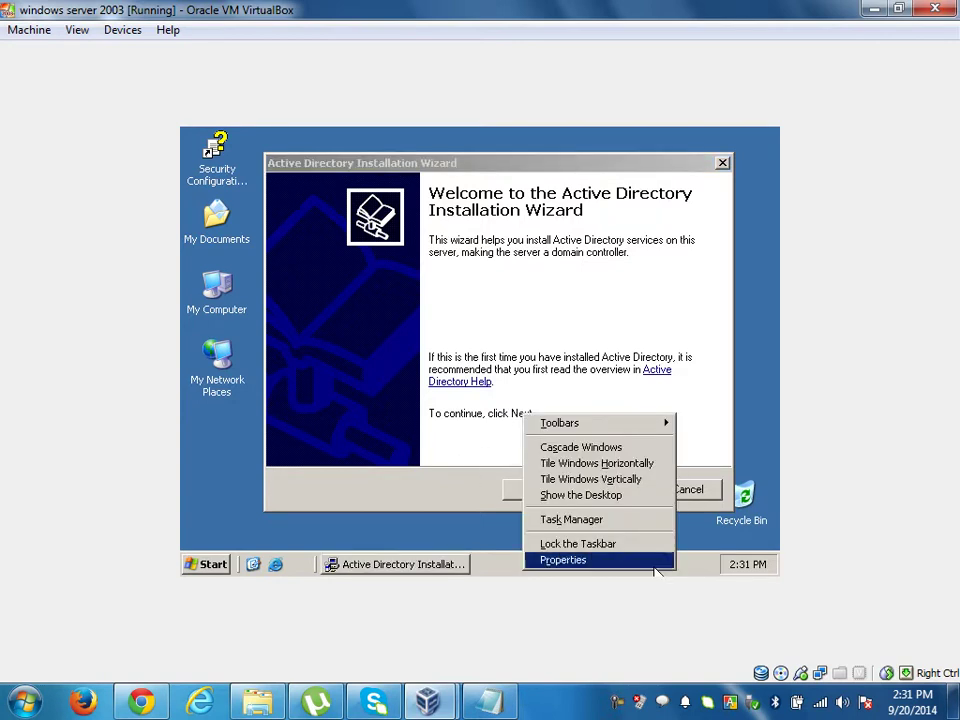
click(640, 561)
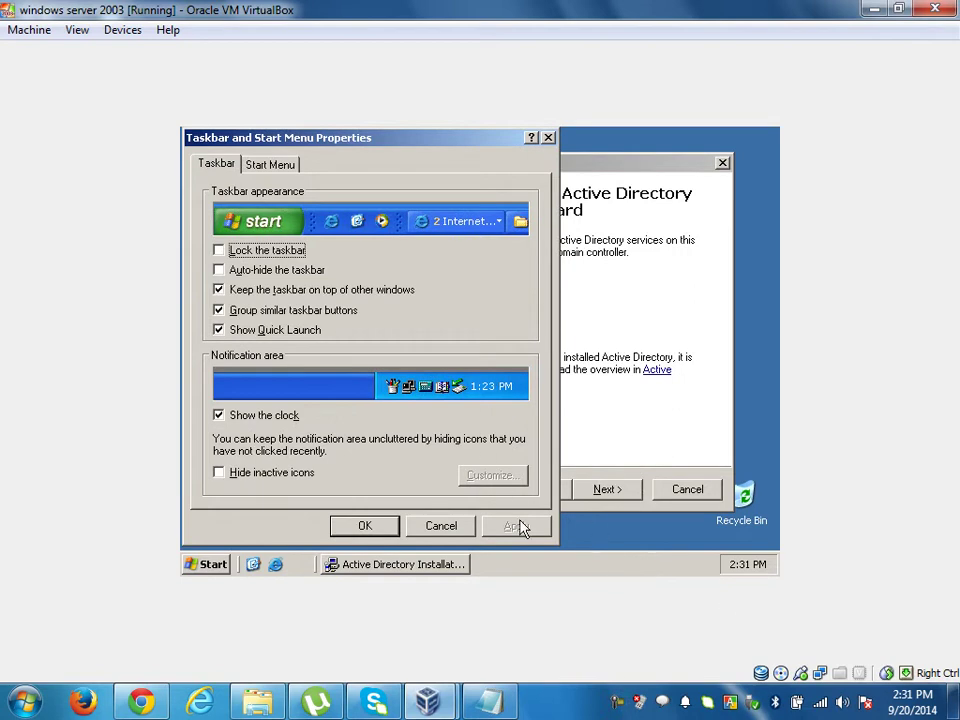
click(441, 527)
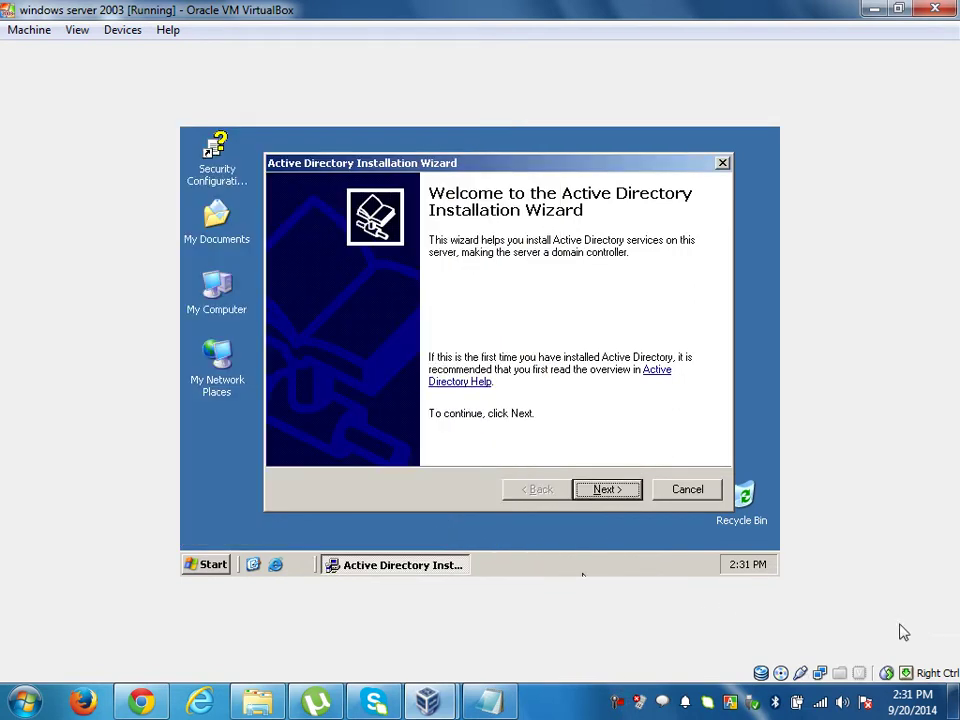
Return focus to the VM, and step the wizard past Welcome and back again.
click(842, 703)
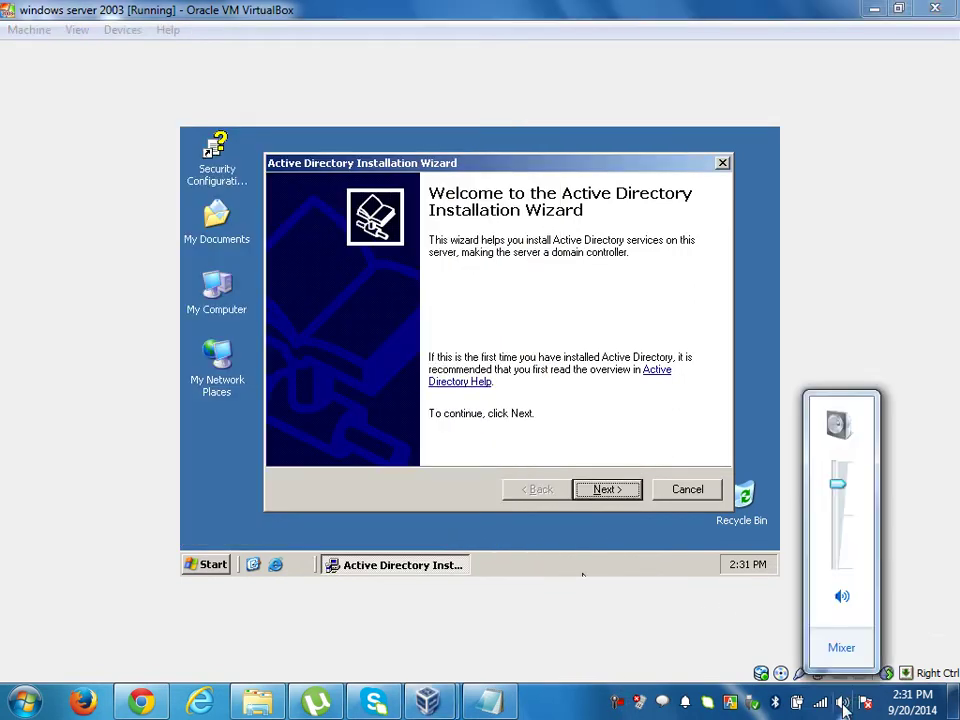
click(615, 491)
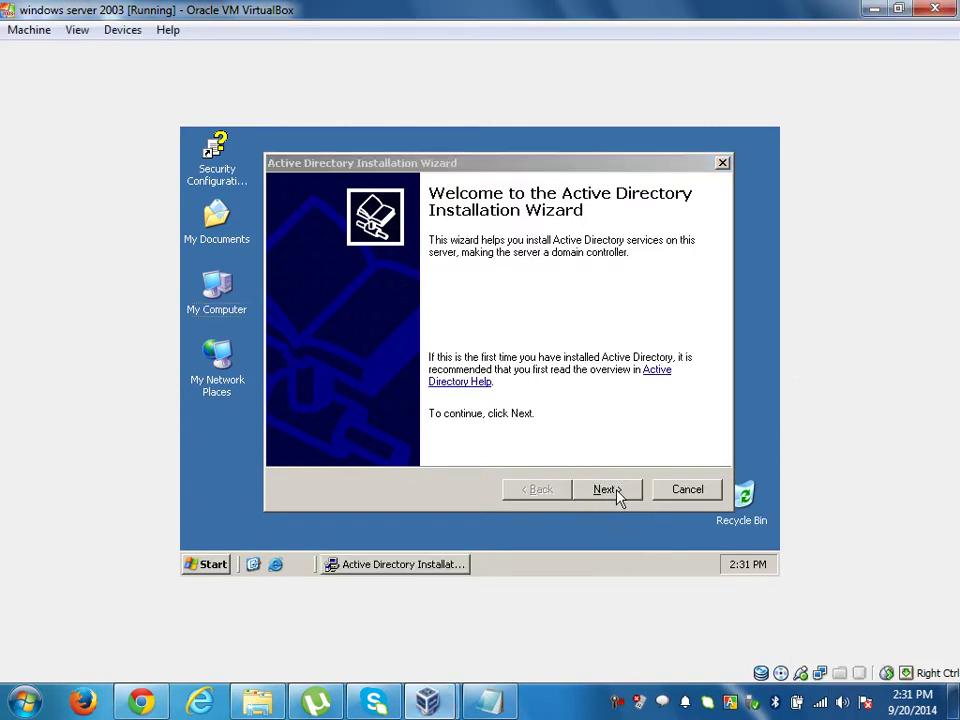
click(619, 497)
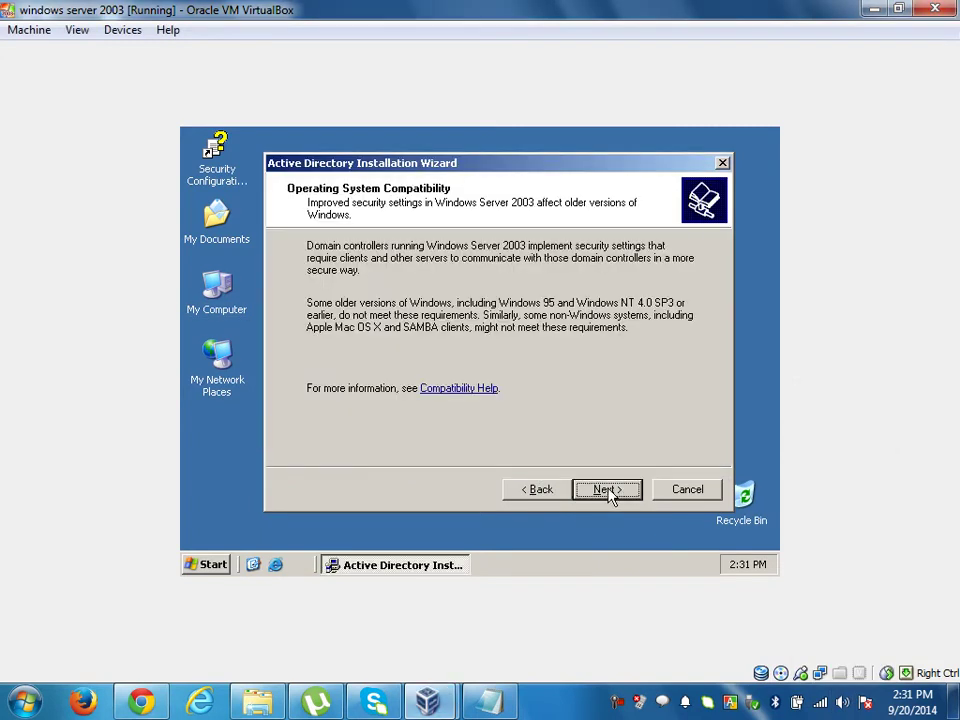
click(552, 500)
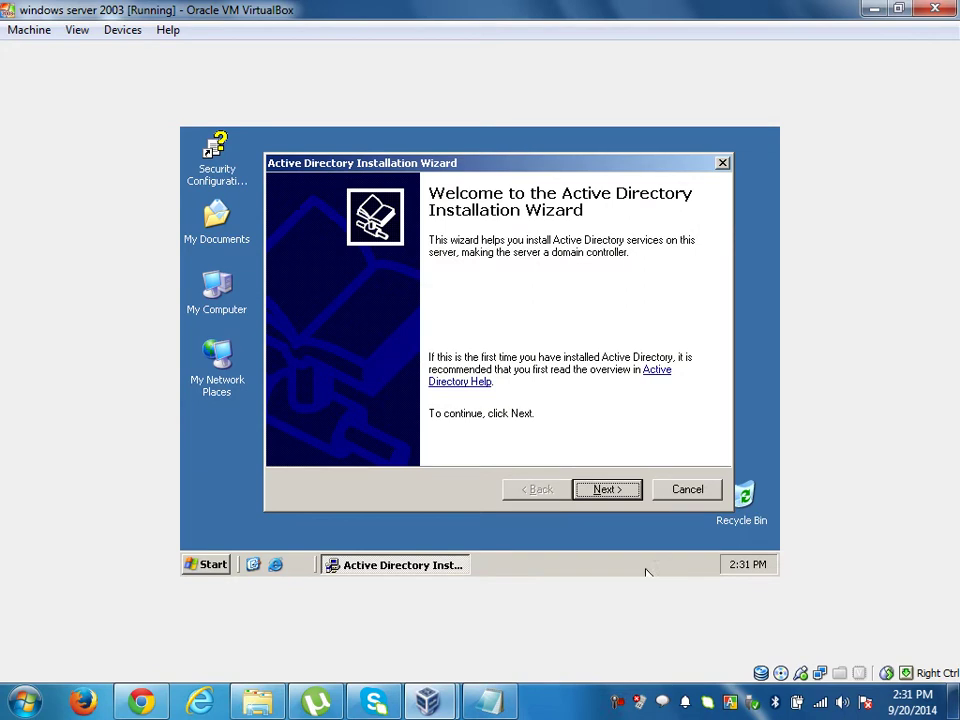
Open the Internet Protocol (TCP/IP) settings of the Local Area Connection.
right_click(592, 572)
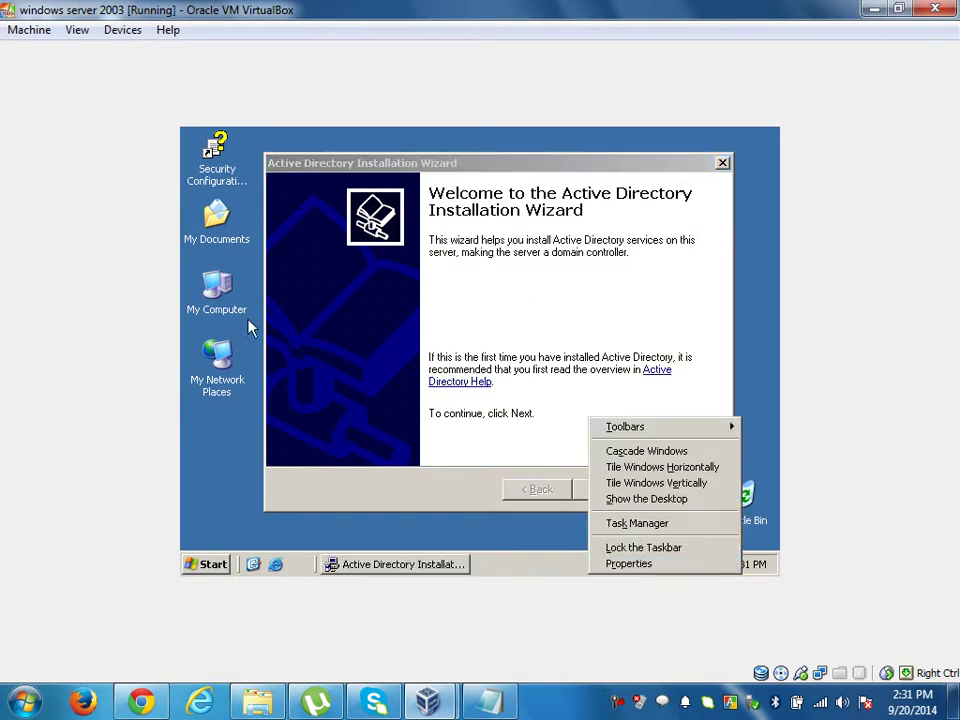
right_click(229, 357)
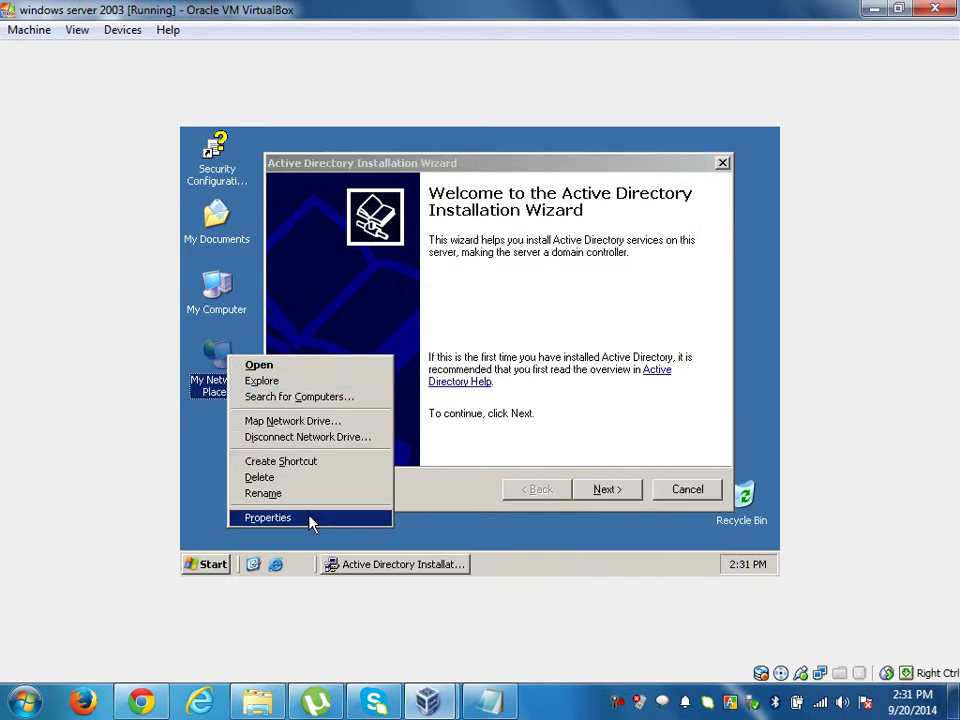
click(311, 516)
click(333, 327)
right_click(308, 300)
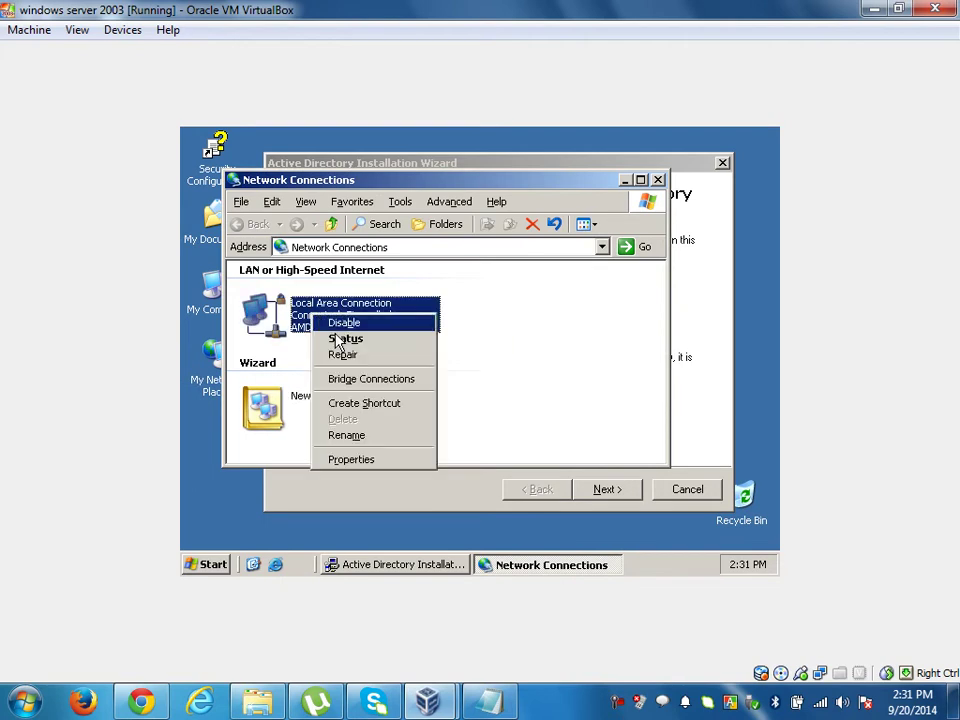
click(360, 459)
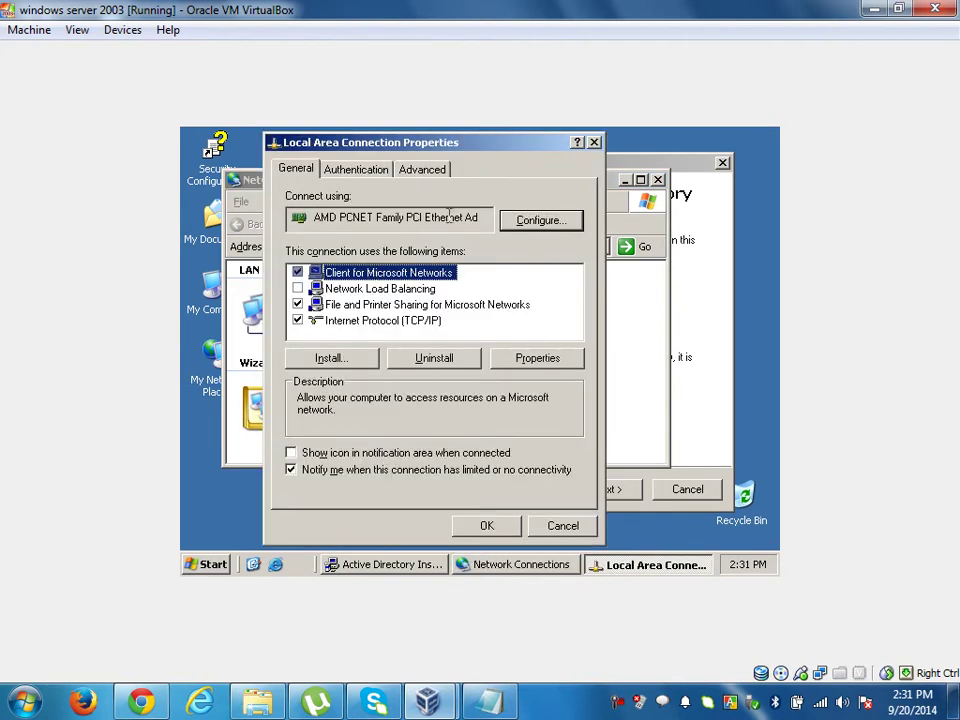
double_click(385, 322)
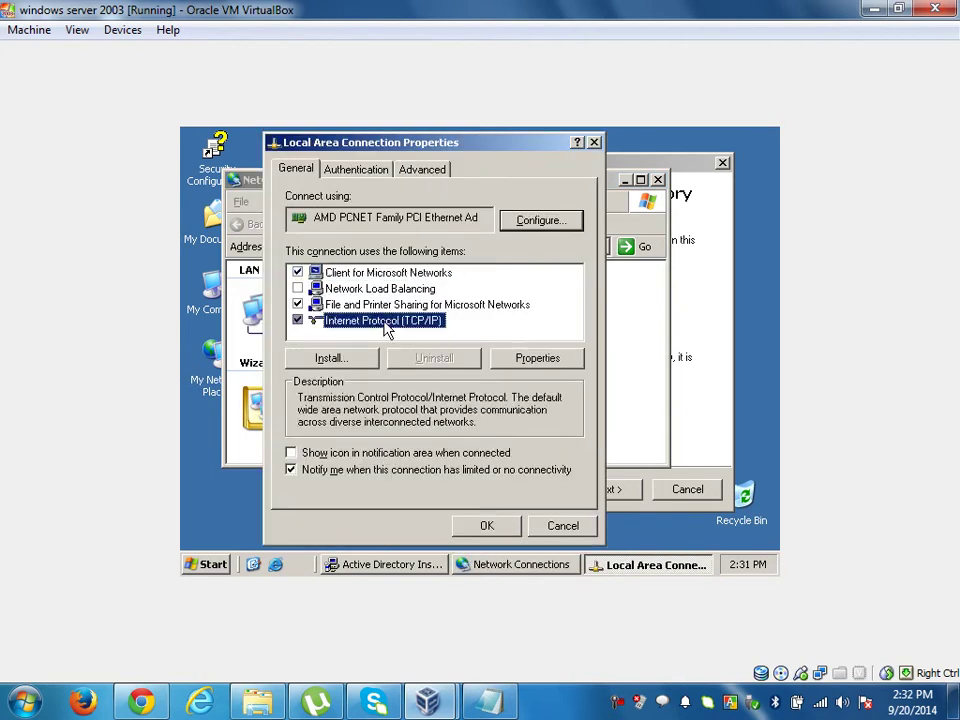
Enter static IP 192.168.100.10, mask 255.255.255.0 and preferred DNS 192.168.100.10.
click(410, 270)
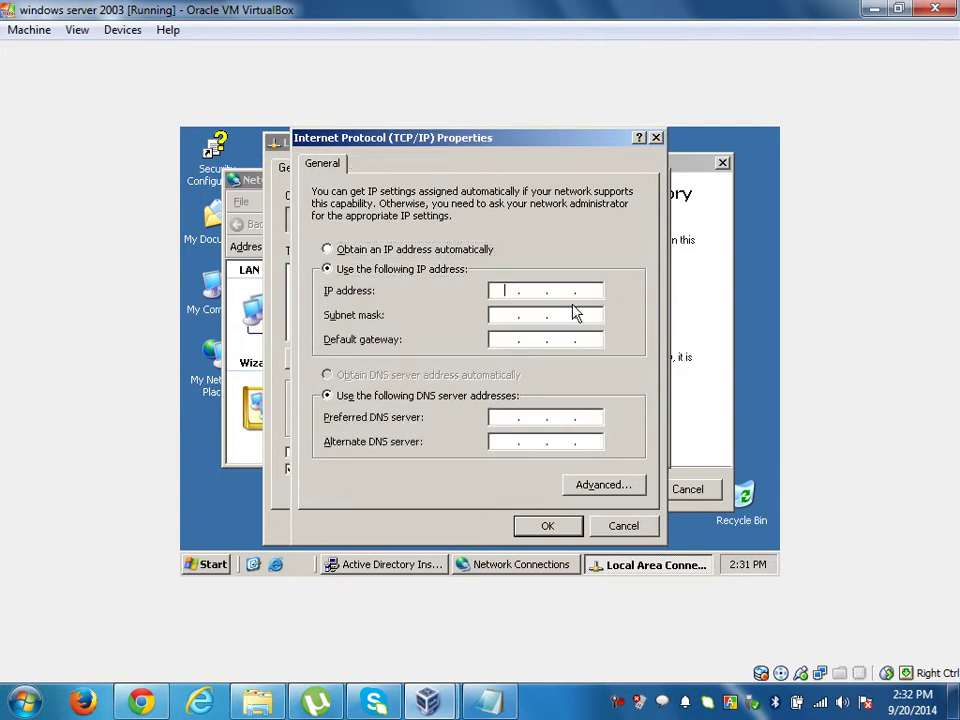
text(192 . 168 . 100 . )
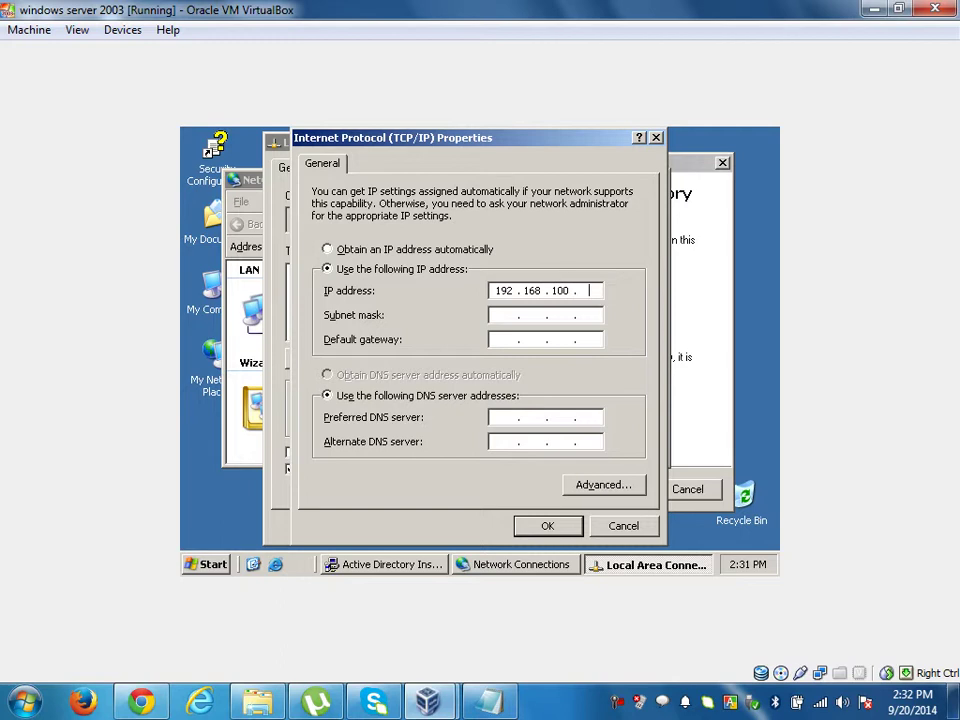
text(10)
click(506, 316)
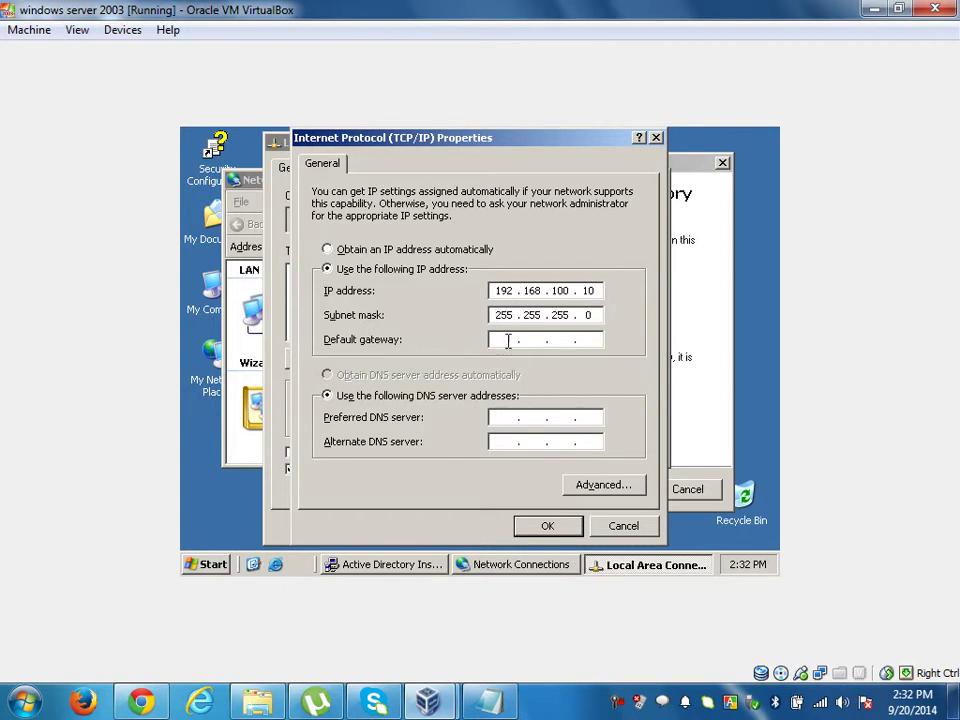
key(Tab)
key(Tab)
click(503, 417)
text(192 . 168 . 100 . 10)
Apply the TCP/IP settings, show the notification-area icon and stop limited-connectivity notifications.
click(548, 527)
click(291, 469)
click(291, 453)
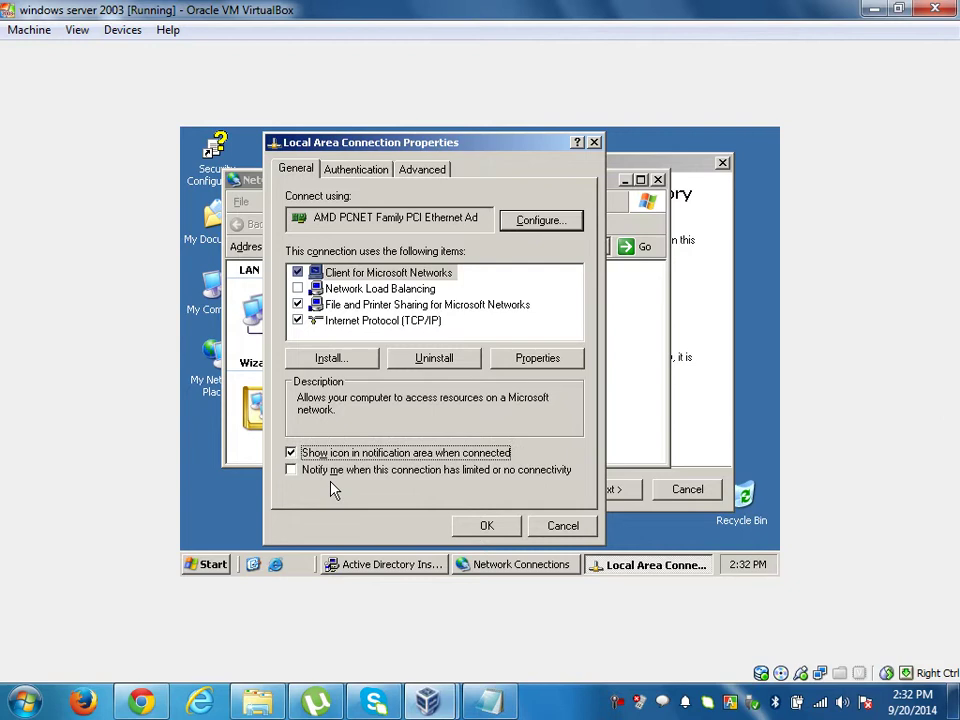
Save the connection properties and reopen the Local Area Connection properties.
click(488, 527)
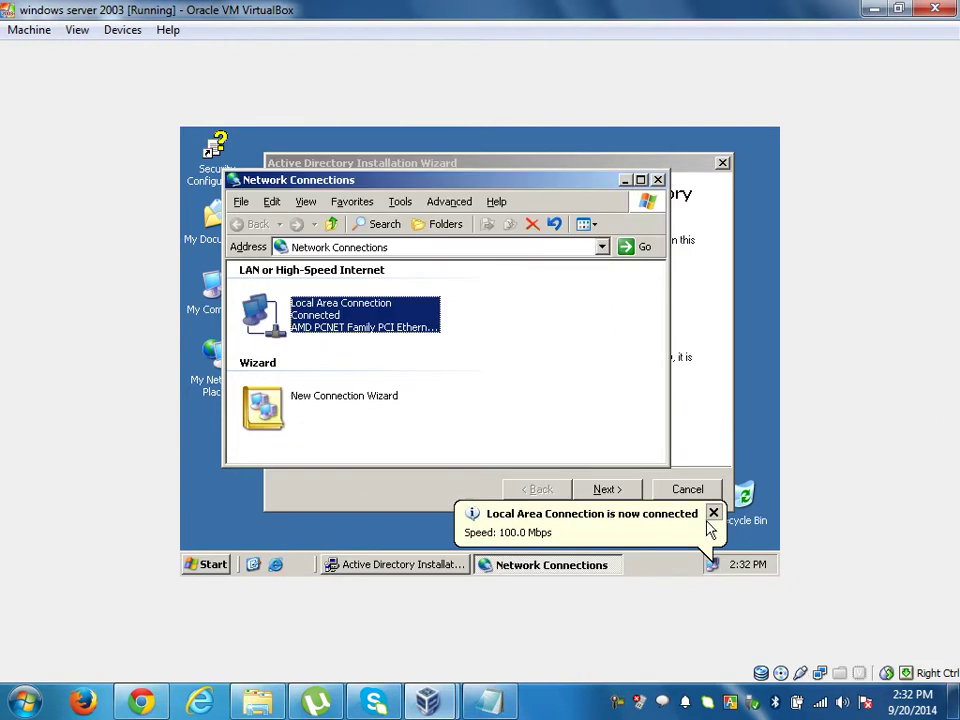
right_click(364, 336)
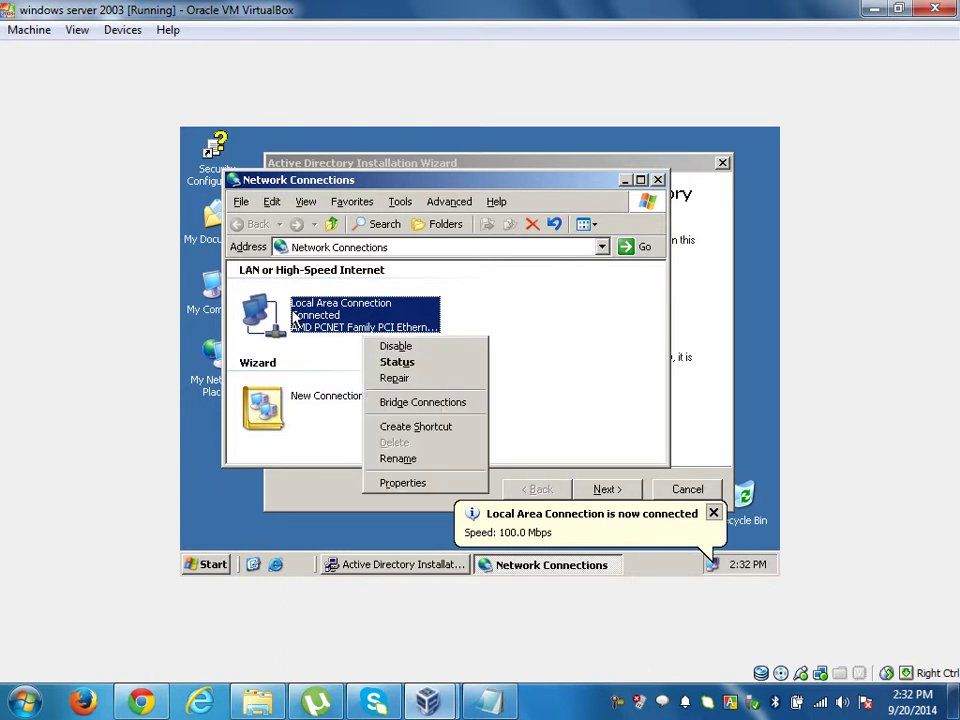
right_click(292, 311)
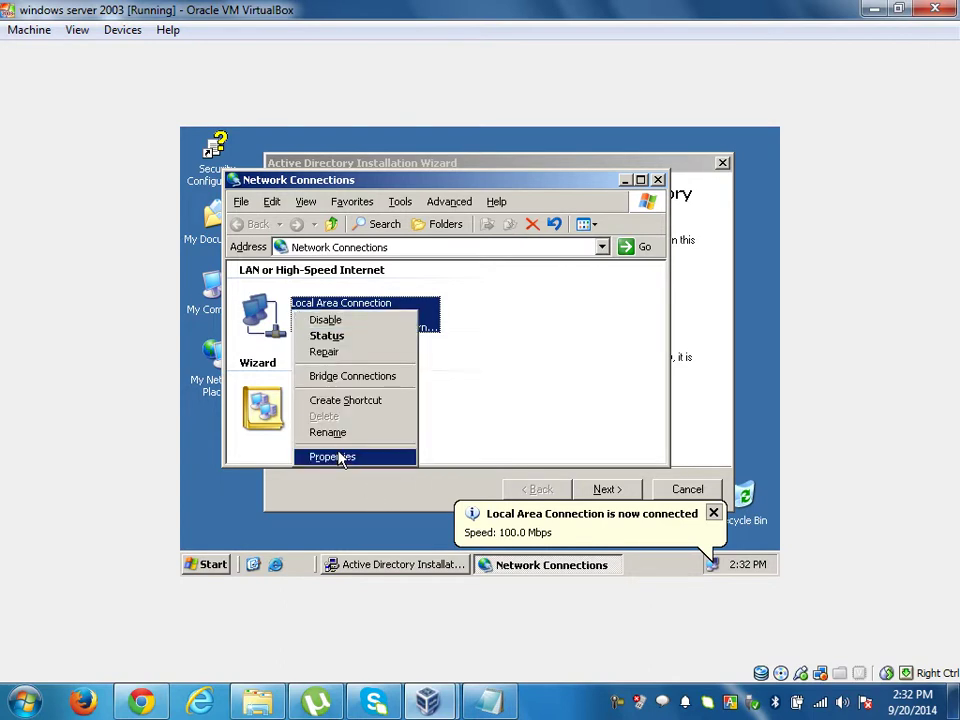
click(339, 456)
Check the Windows Firewall settings unchanged, then close properties and Network Connections.
click(364, 172)
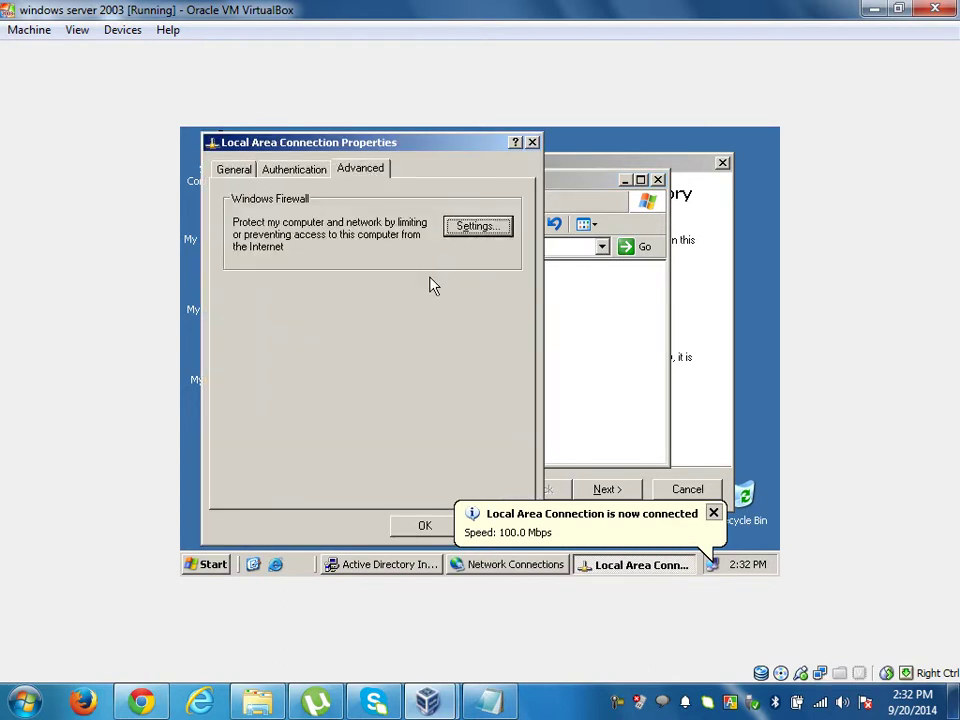
click(488, 232)
click(439, 419)
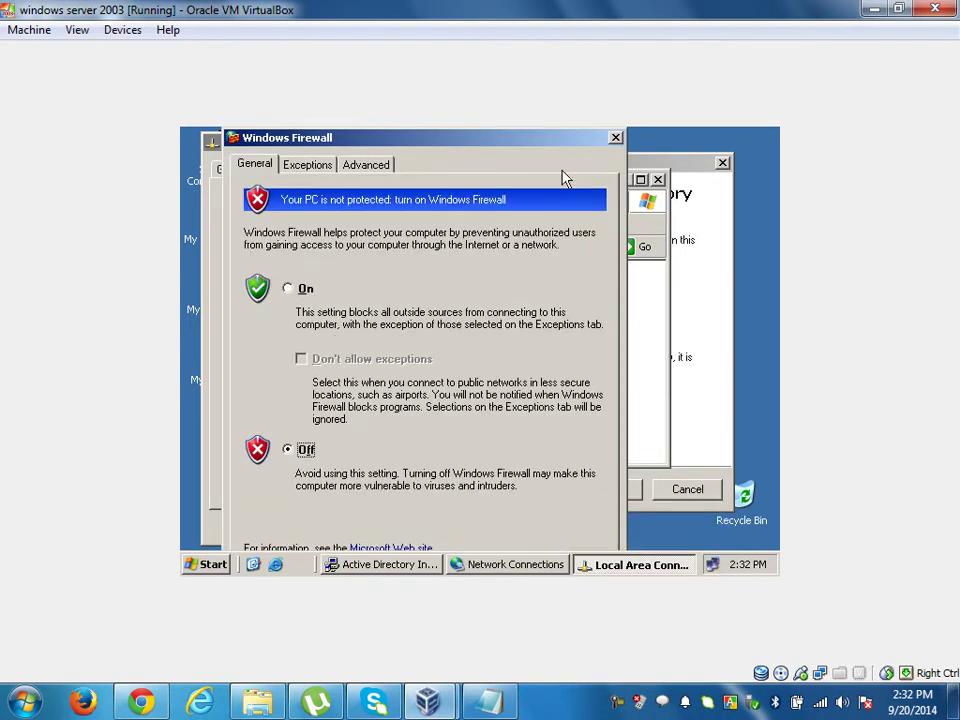
click(616, 137)
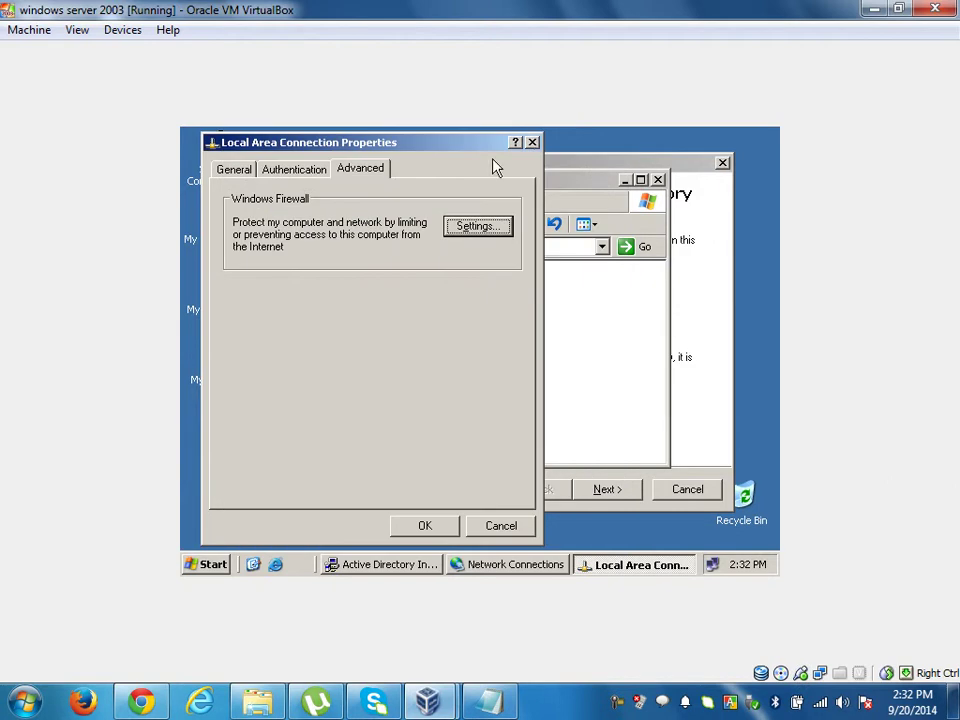
click(534, 145)
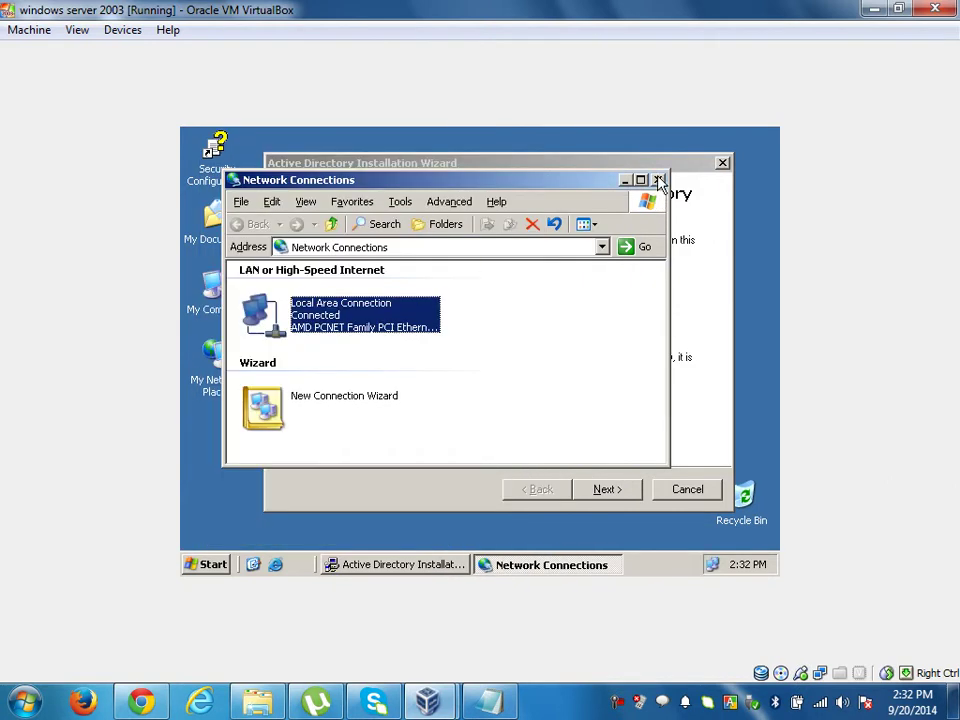
click(658, 179)
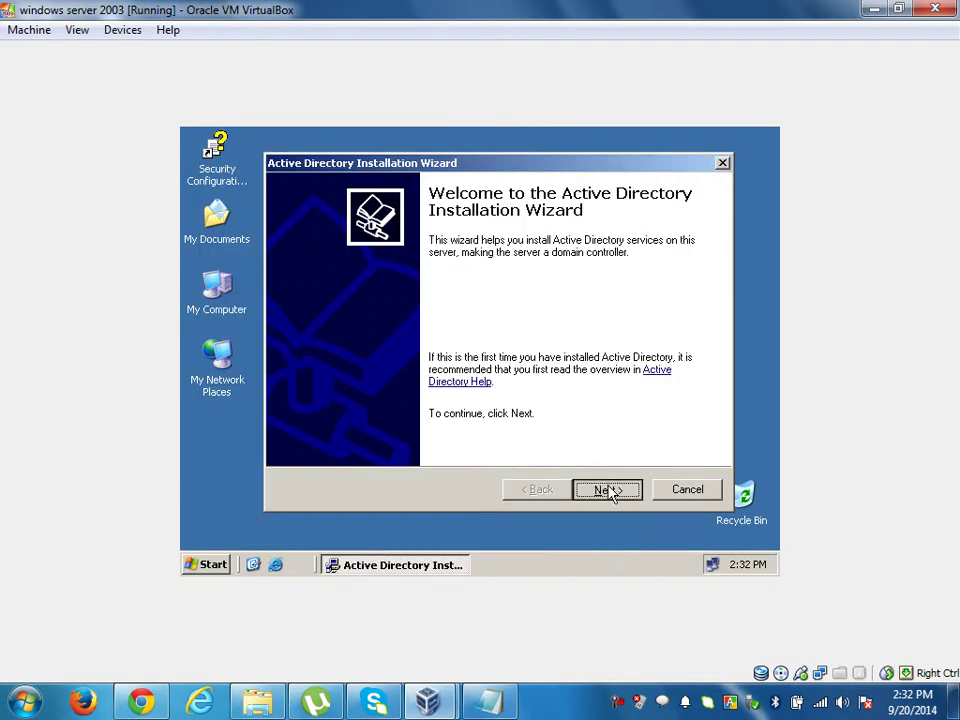
Advance past Welcome and Operating System Compatibility, choosing 'Domain controller for a new domain'.
click(609, 490)
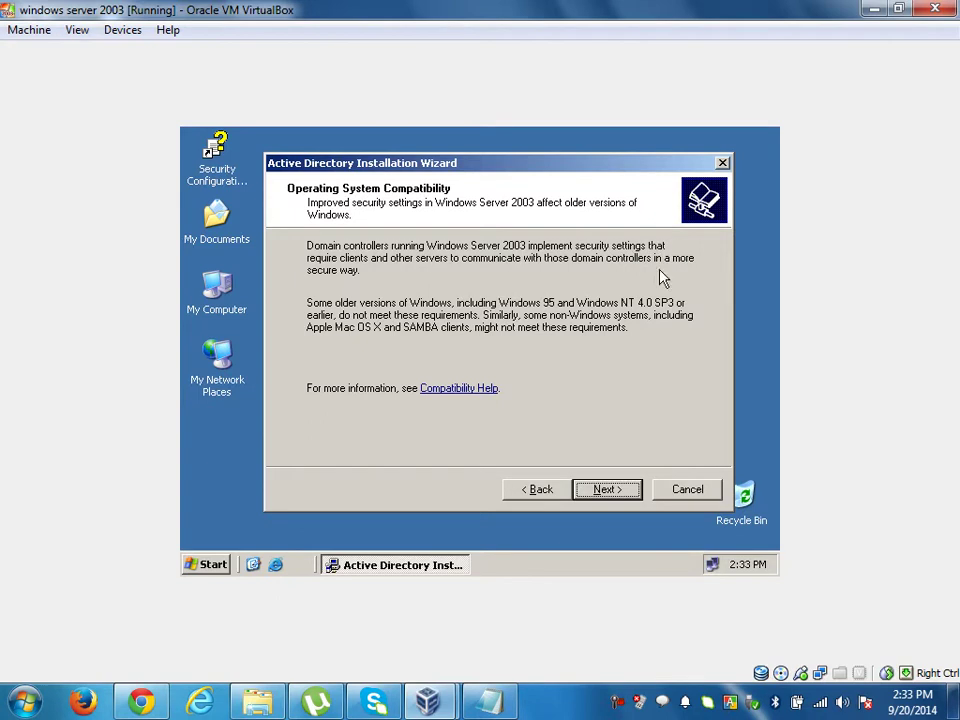
click(623, 497)
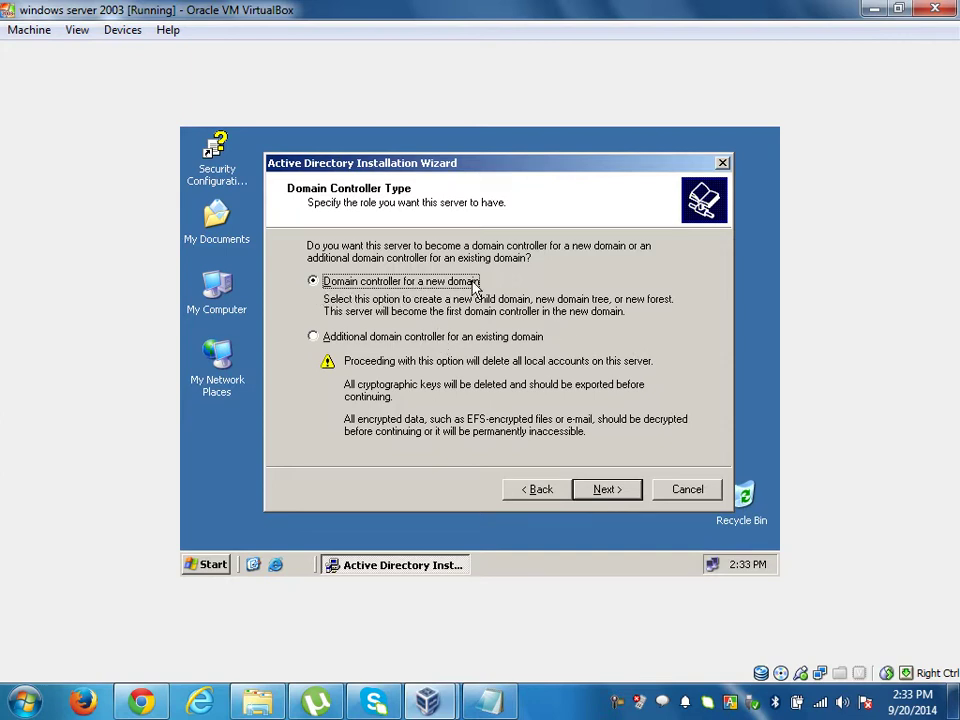
click(600, 495)
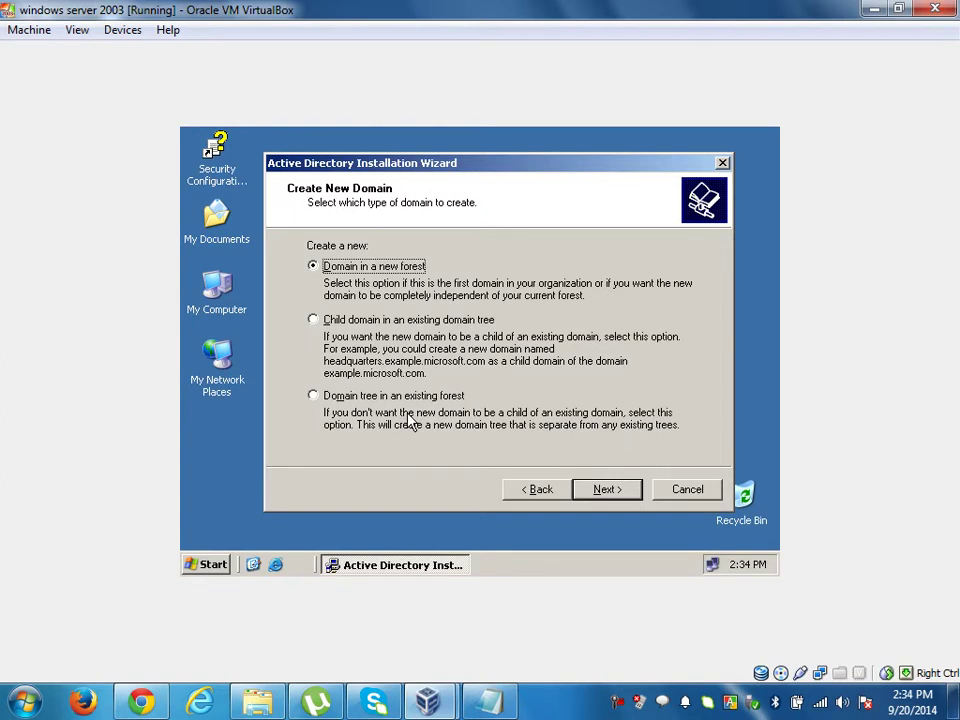
Choose 'Domain in a new forest' and enter titu.com as the full DNS name.
click(626, 496)
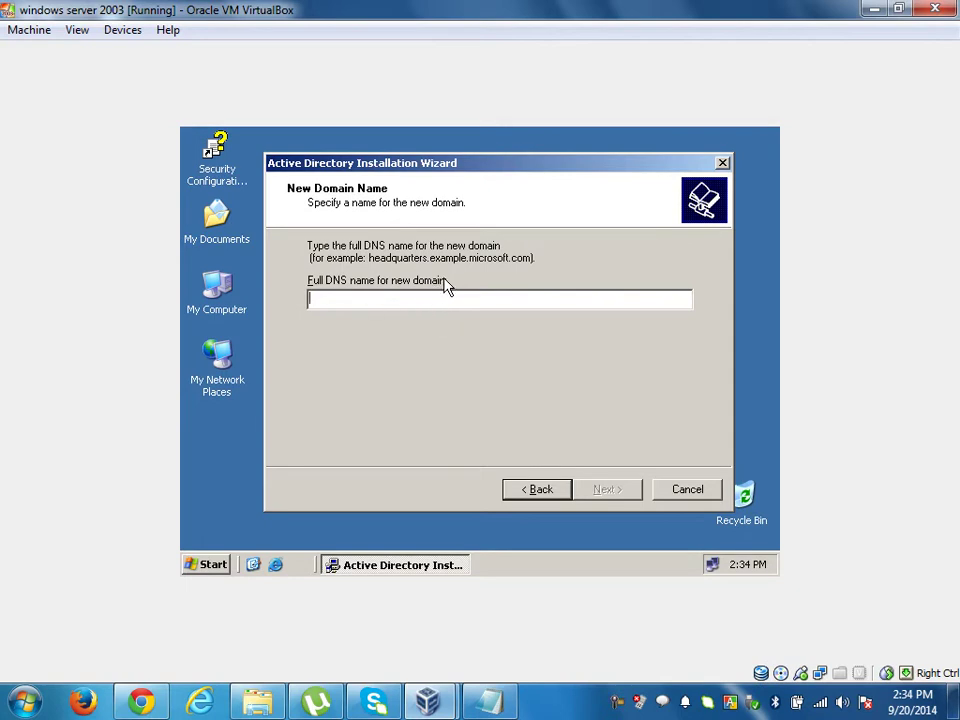
text(titu.com)
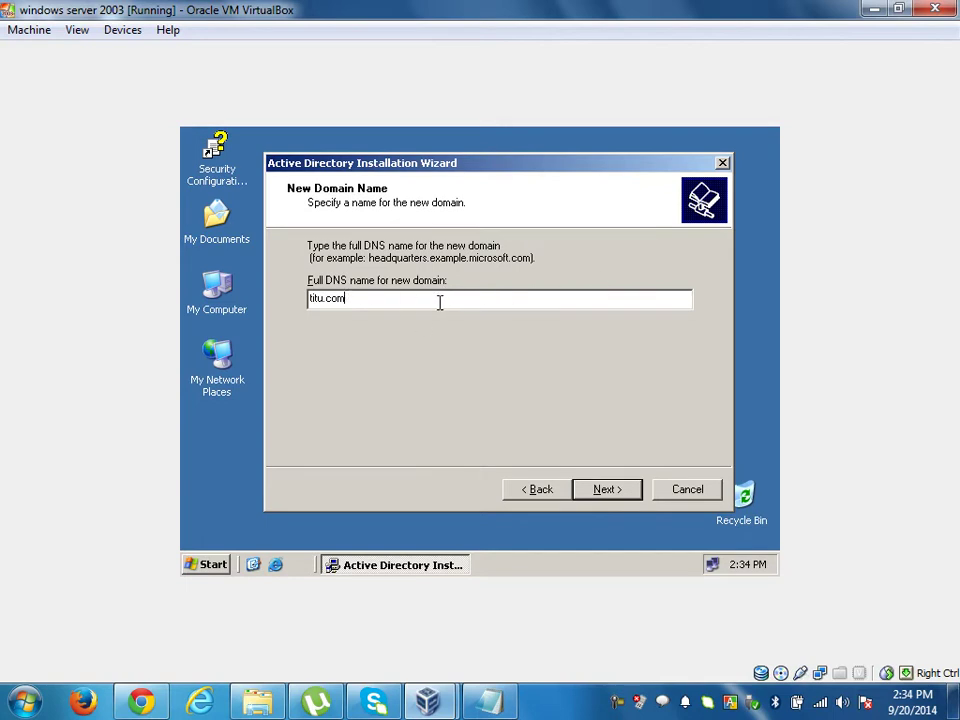
click(607, 489)
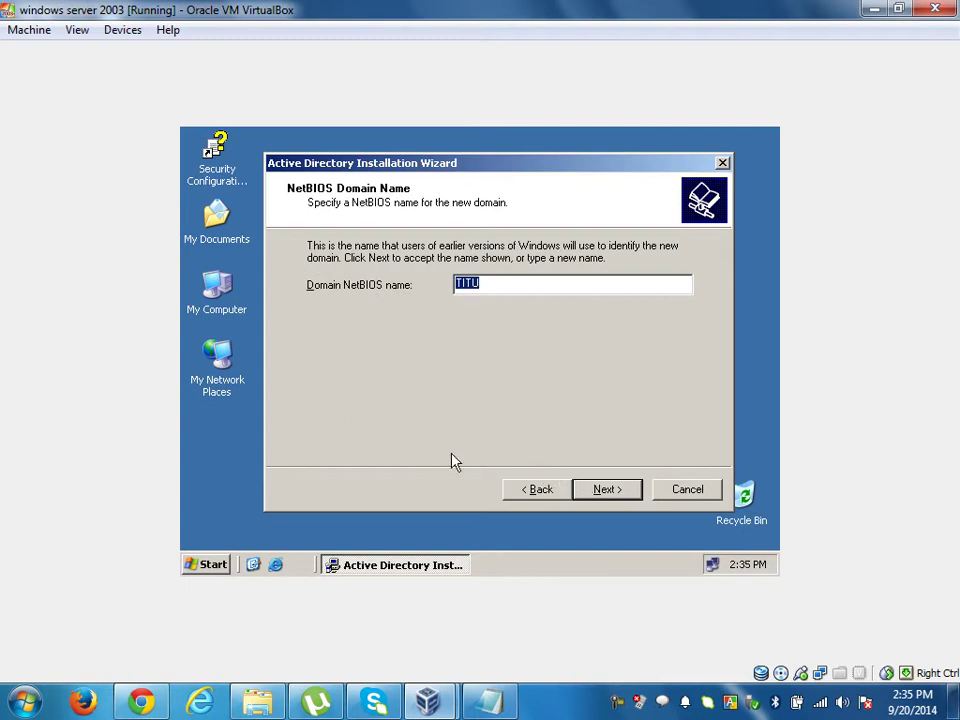
Accept NetBIOS name TITU and the default database, log and SYSVOL folders.
click(607, 490)
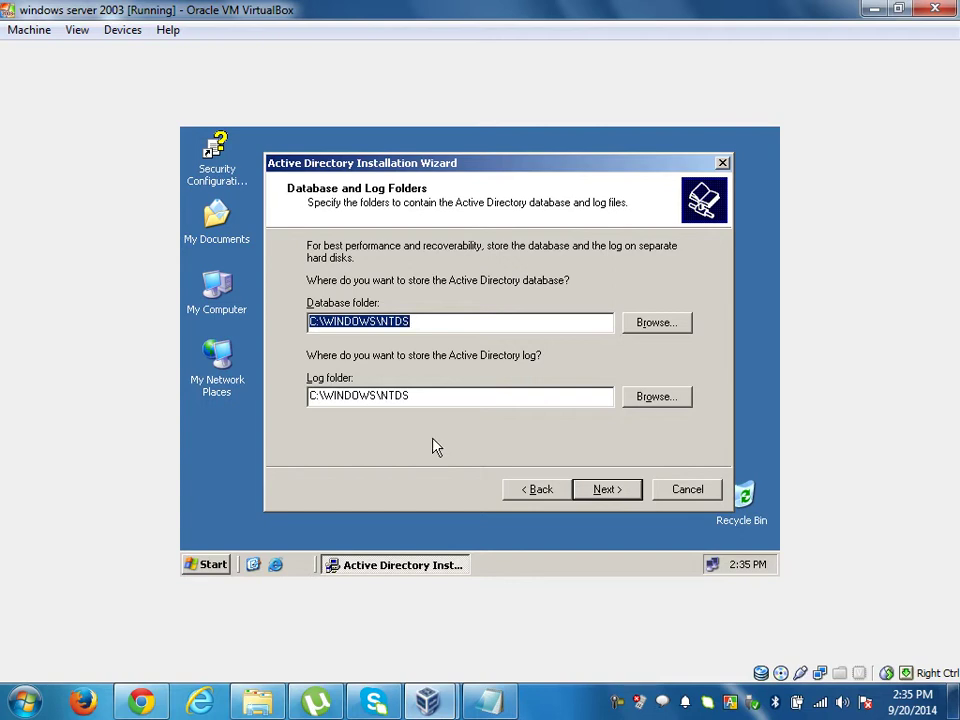
click(612, 495)
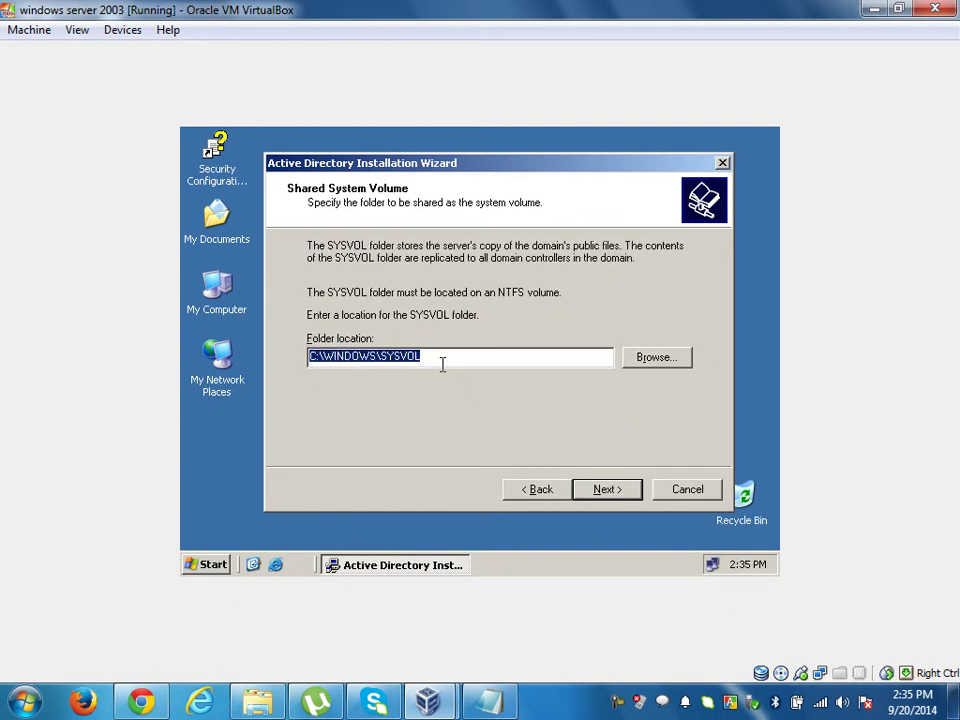
click(615, 491)
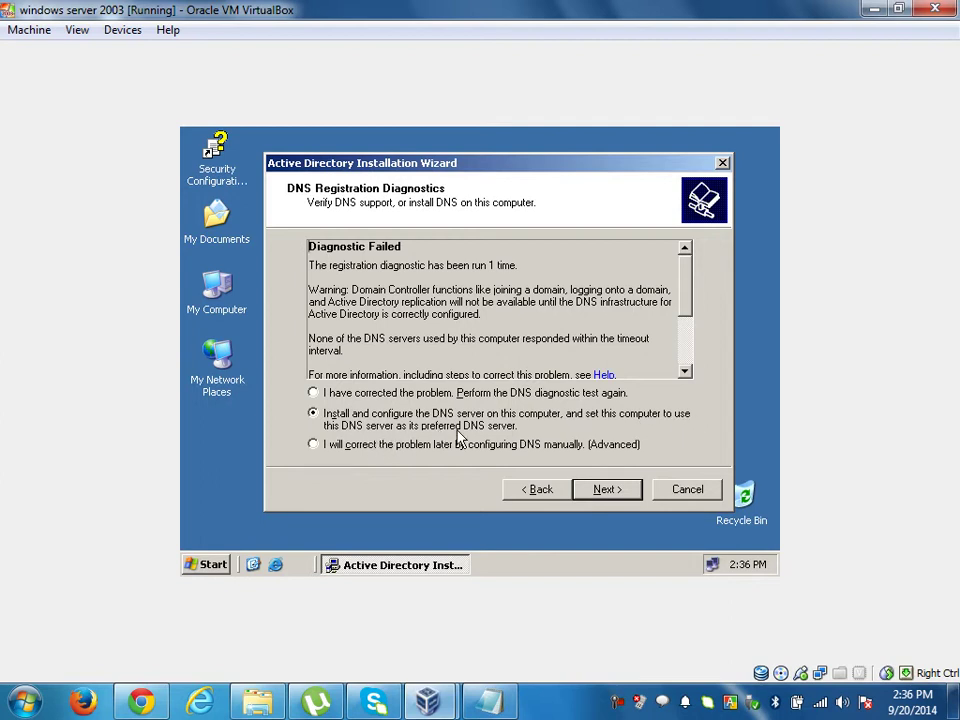
Install DNS locally, keep Windows 2000/2003-only permissions, and set the restore-mode password.
click(604, 490)
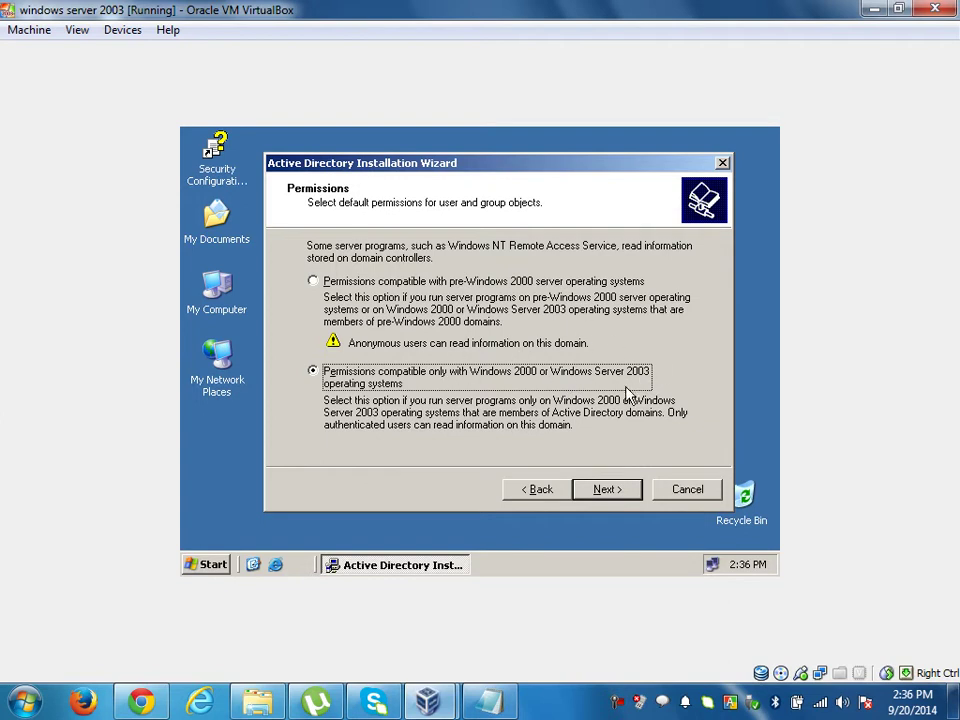
click(620, 492)
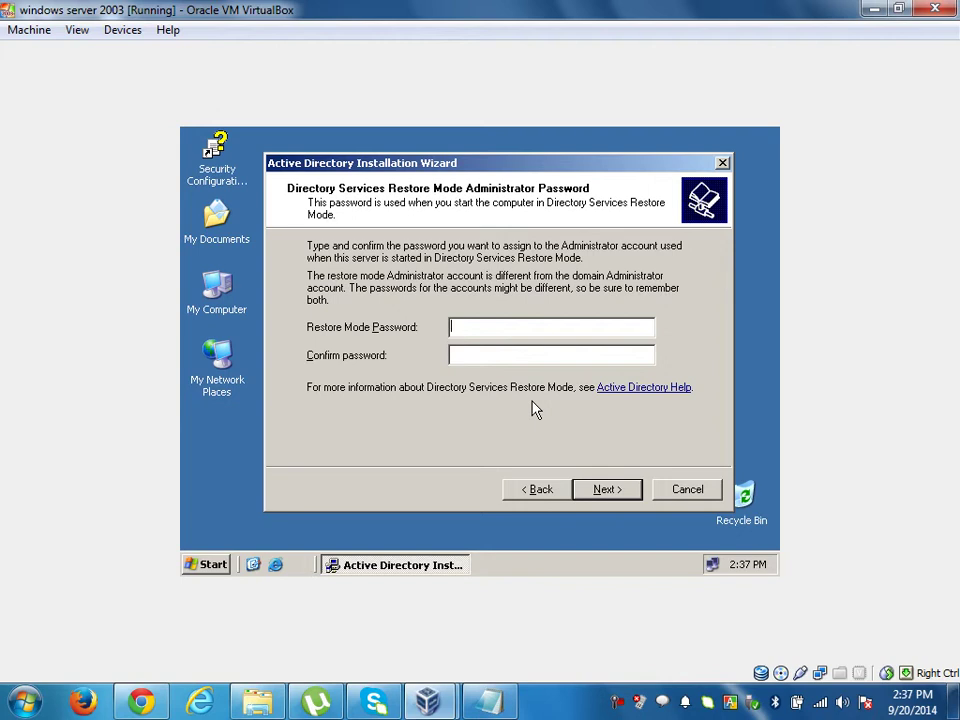
text(••••)
click(510, 355)
text(••••)
click(607, 492)
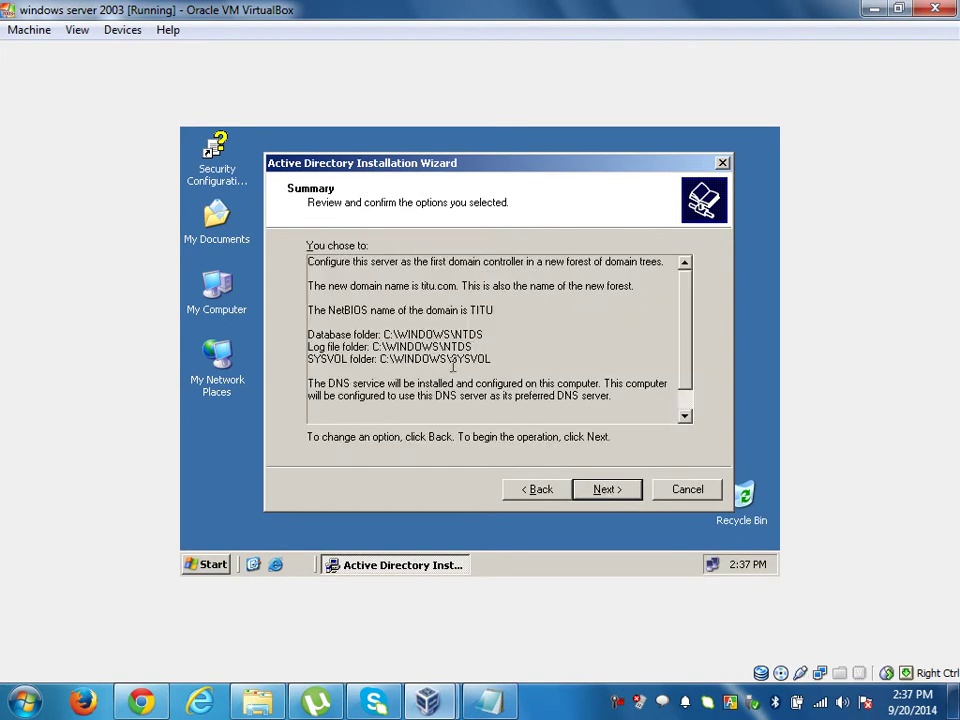
Start the Active Directory installation from the Summary page and let it complete.
click(607, 489)
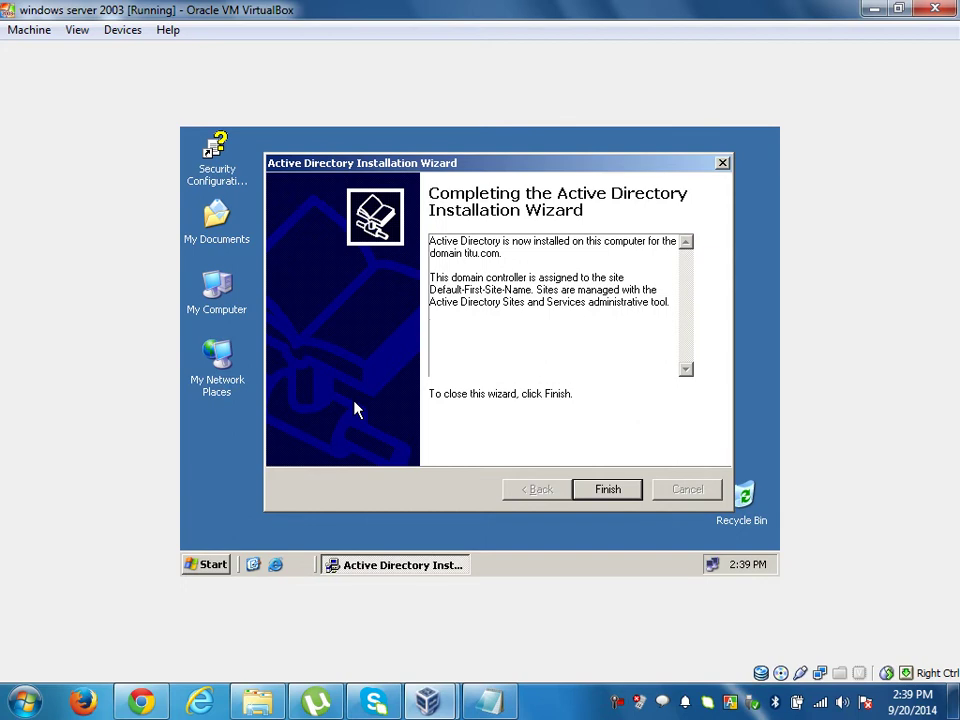
Finish the Active Directory wizard and restart the server now.
click(608, 490)
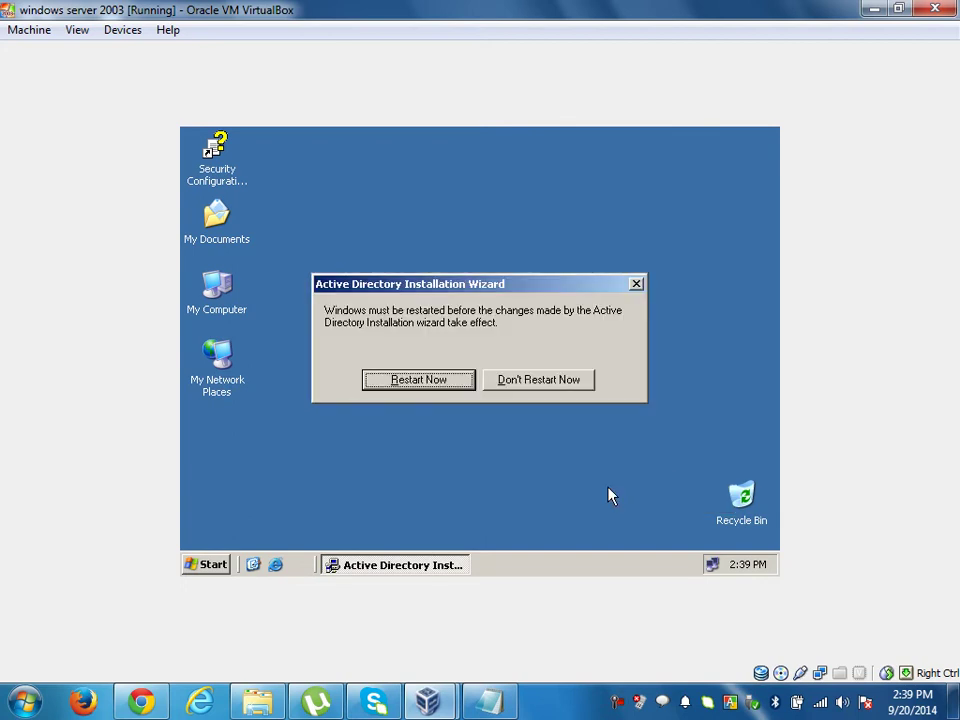
click(419, 380)
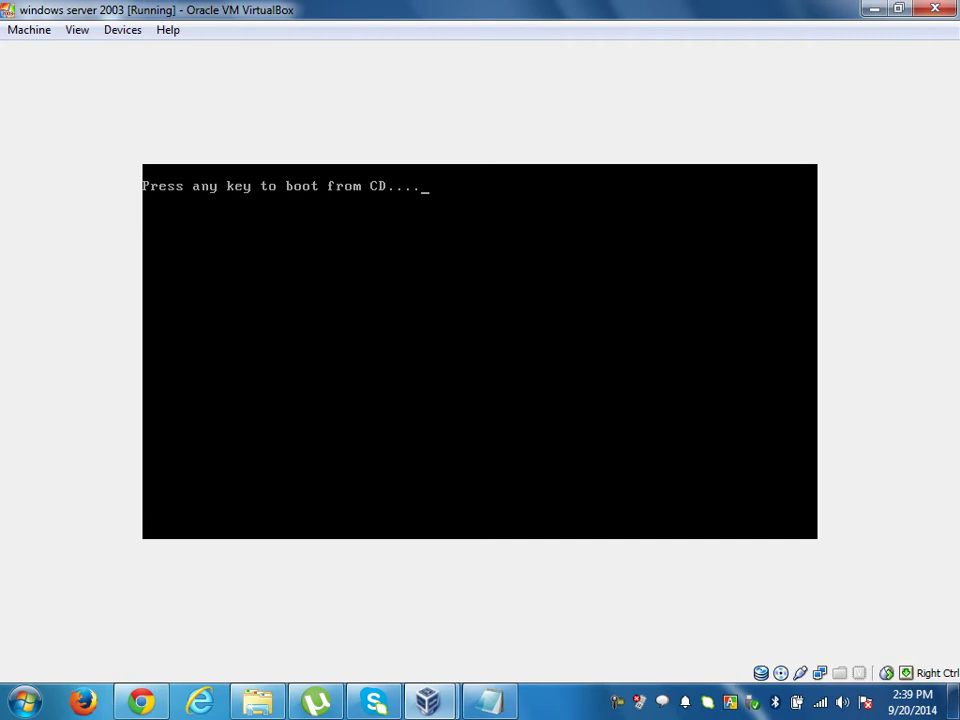
Continue the guest's boot past the boot-from-CD prompt.
key(Return)
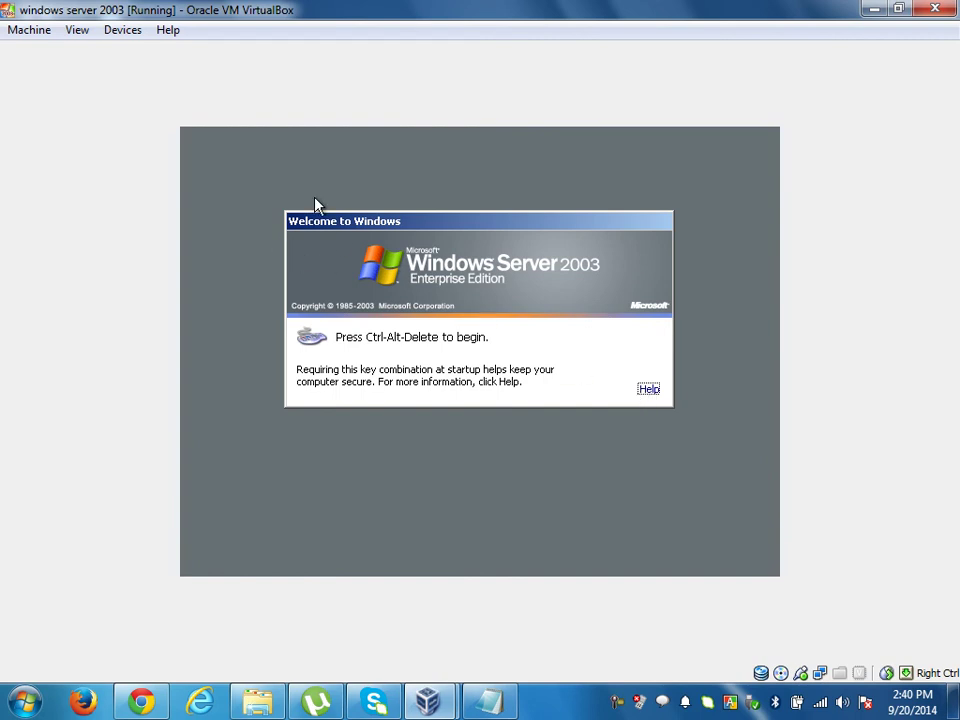
Send Ctrl-Alt-Del to the guest and choose TITU as the logon domain.
click(30, 30)
click(88, 152)
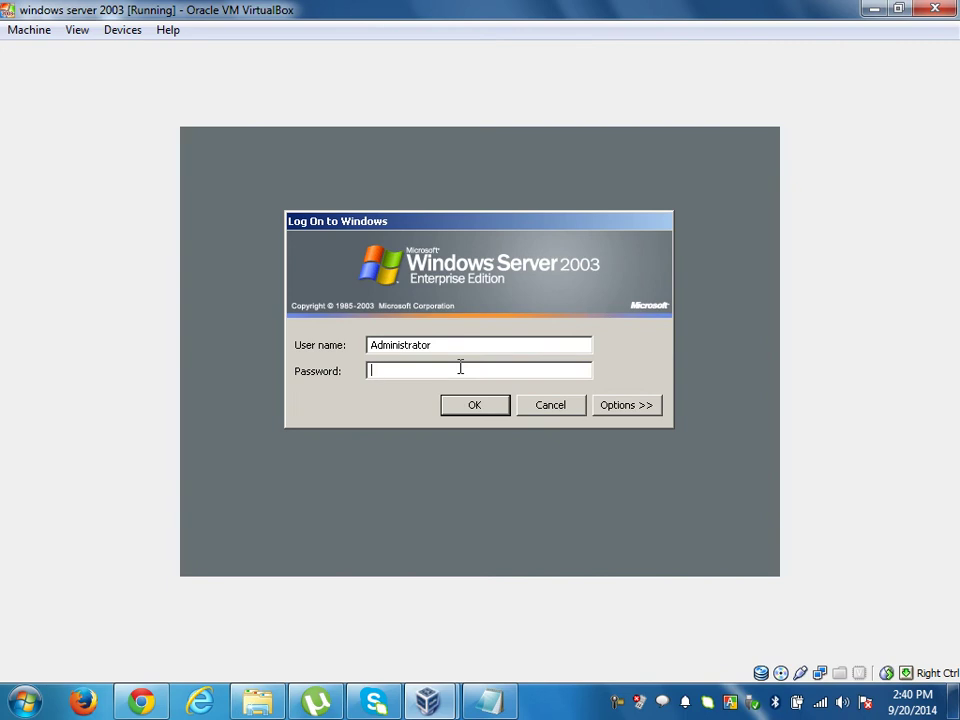
click(650, 408)
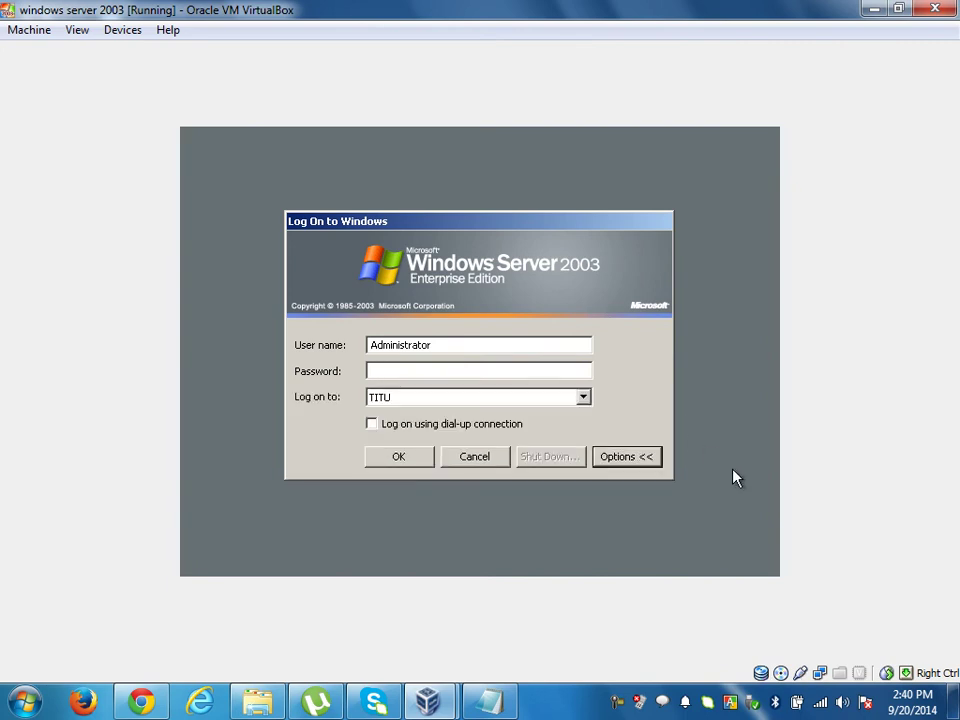
click(433, 397)
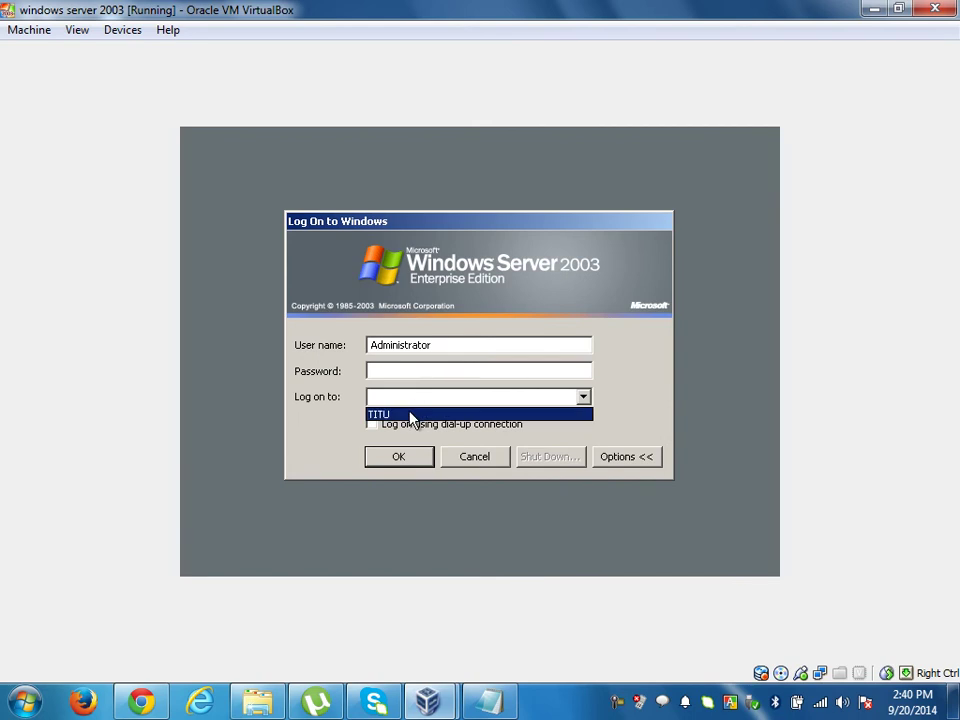
click(412, 409)
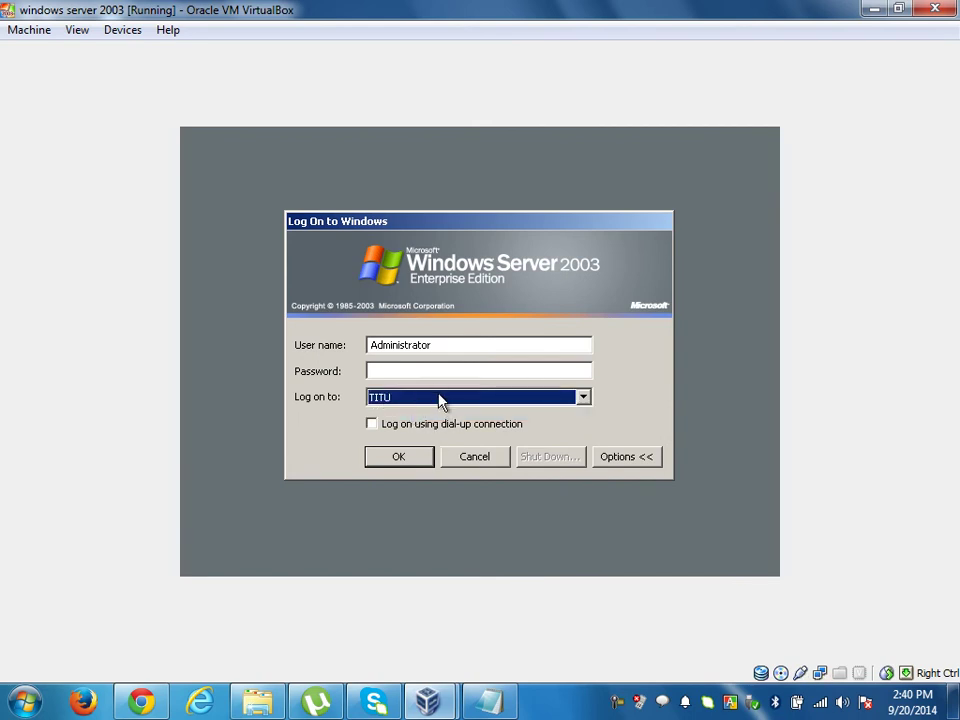
Enter the Administrator password, retrying after two failed attempts, and log on to the desktop.
click(426, 370)
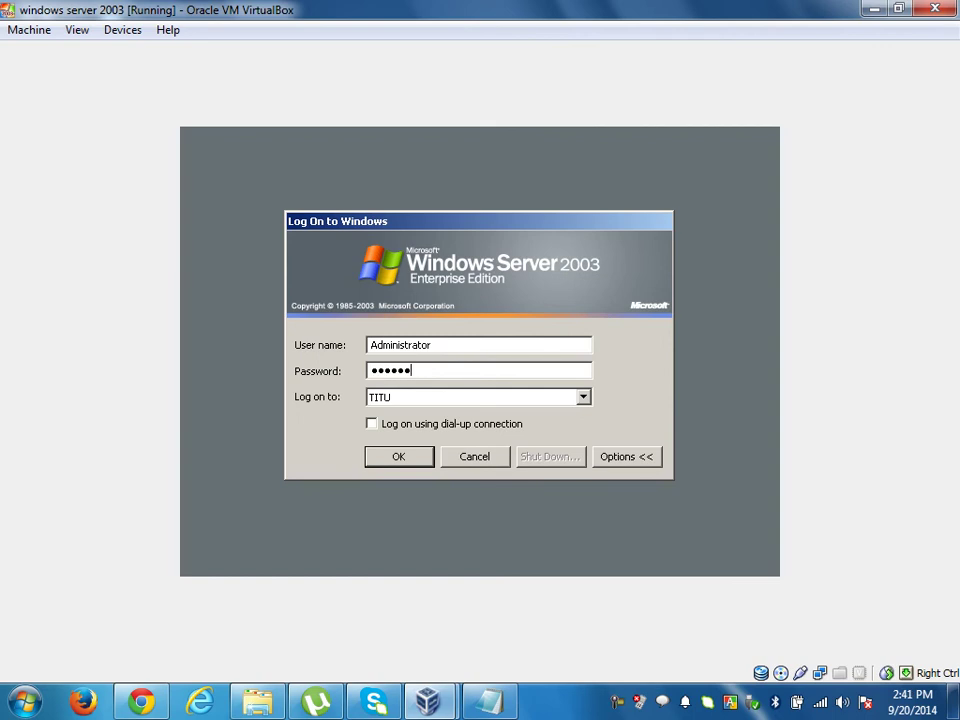
key(Return)
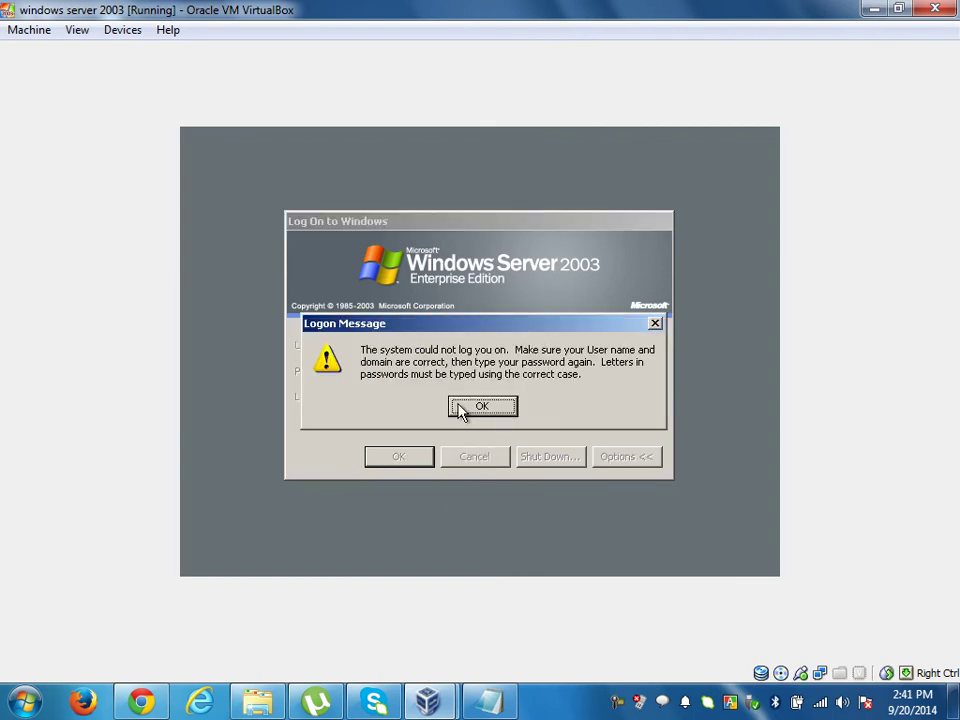
click(458, 406)
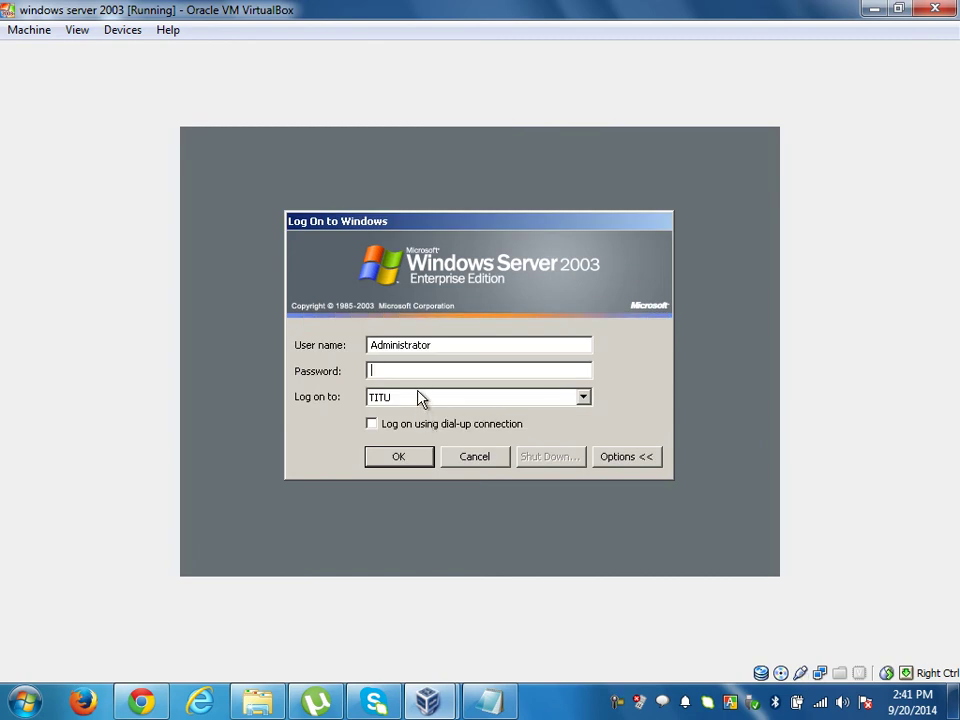
text(p)
key(Return)
click(484, 407)
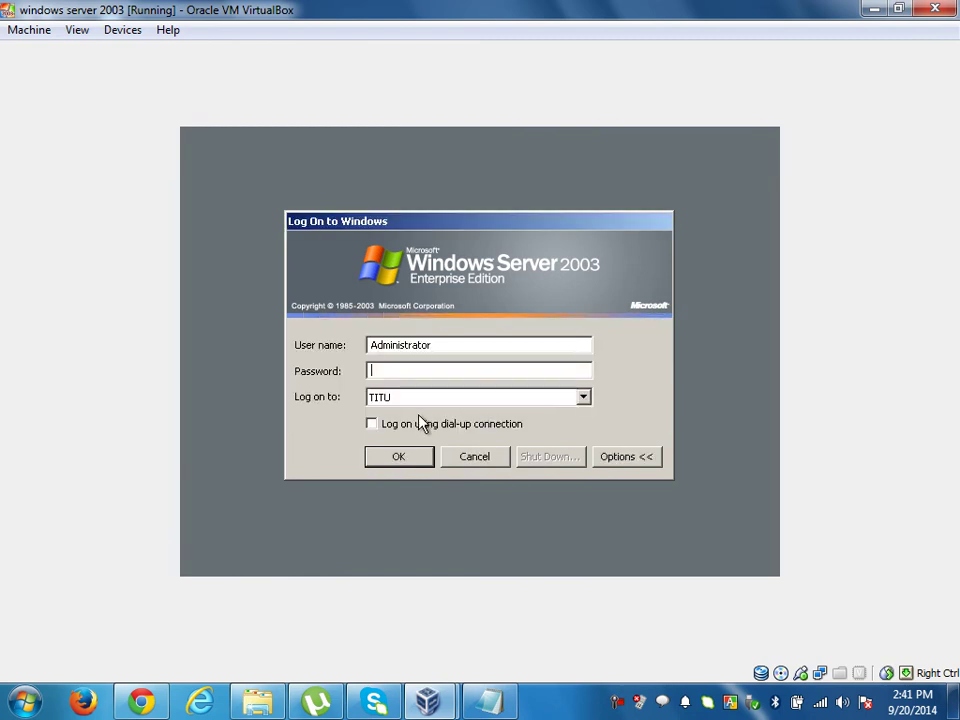
text(p)
key(Return)
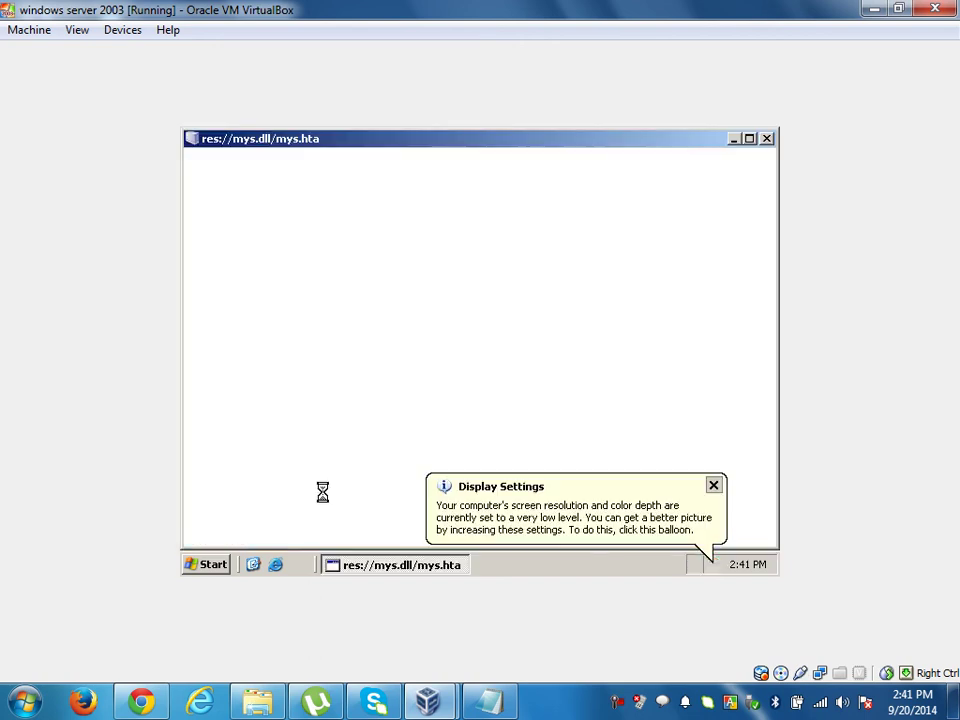
Dismiss the notification, close Manage Your Server, refresh the desktop, and open My Computer's Properties.
click(713, 485)
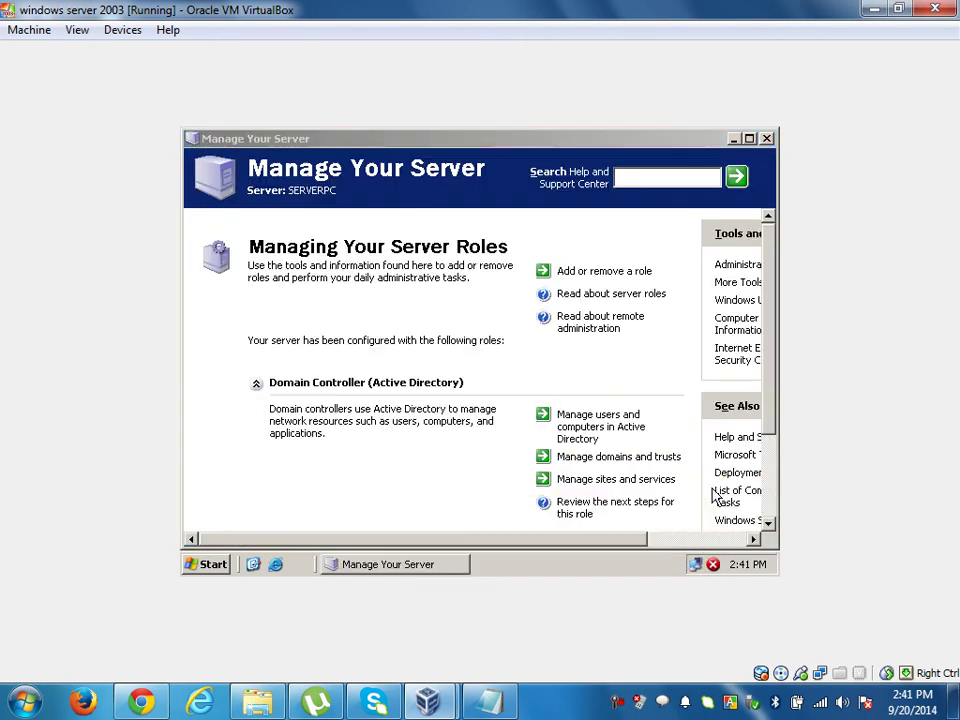
click(767, 139)
right_click(391, 247)
click(440, 272)
right_click(228, 295)
click(275, 463)
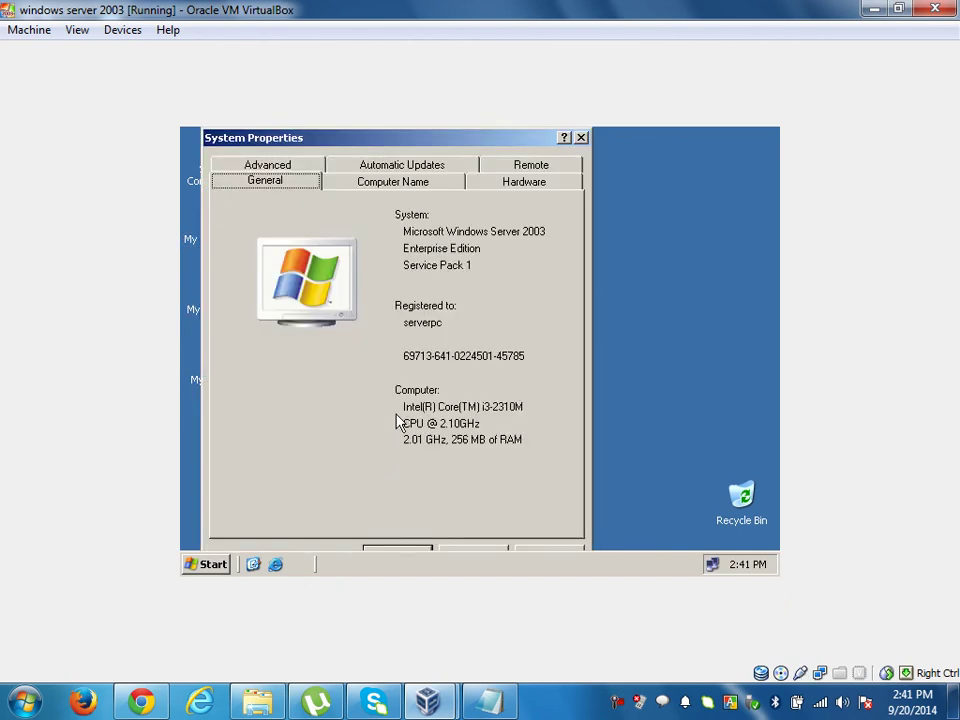
On the Computer Name tab, confirm serverpc.titu.com in domain titu.com, then close System Properties.
click(412, 188)
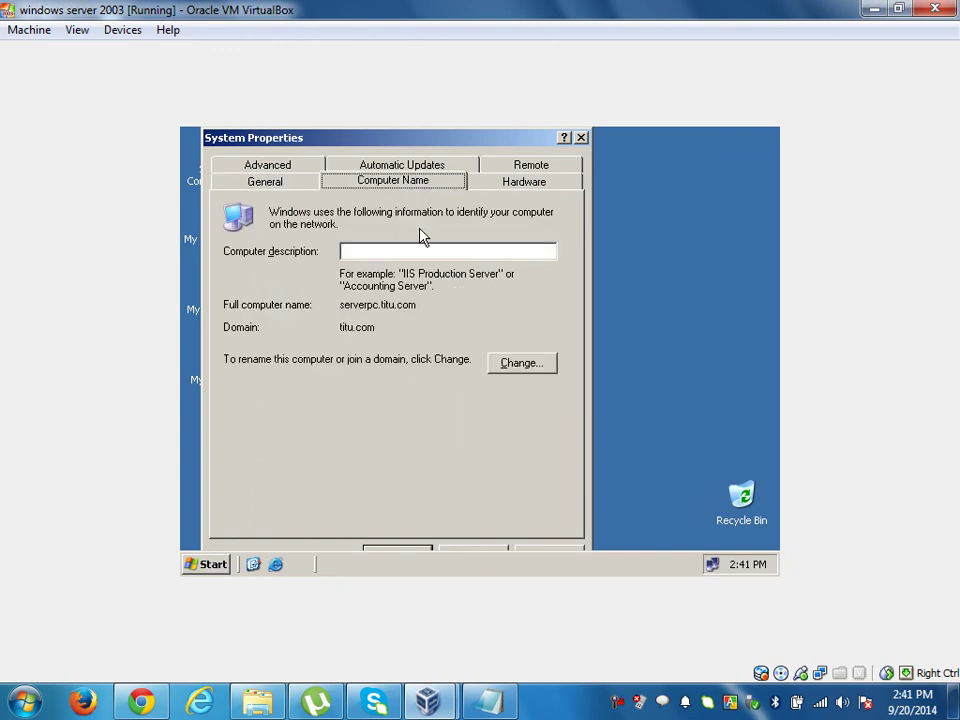
drag(339, 328, 373, 326)
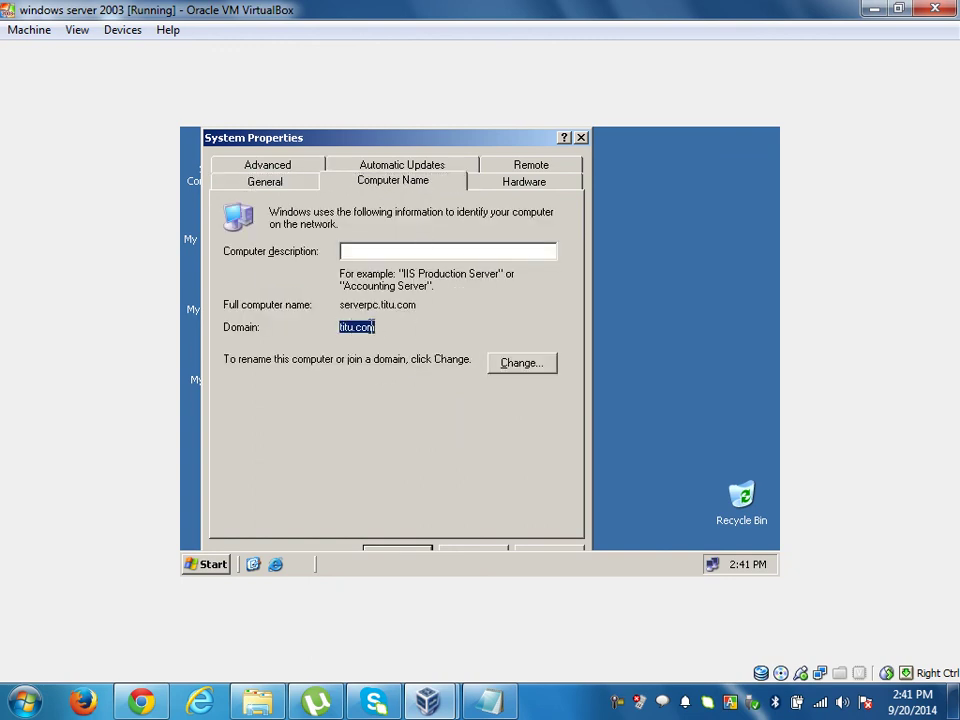
click(414, 330)
drag(408, 330, 289, 332)
click(401, 328)
drag(401, 328, 302, 328)
click(398, 326)
drag(398, 326, 312, 334)
click(352, 326)
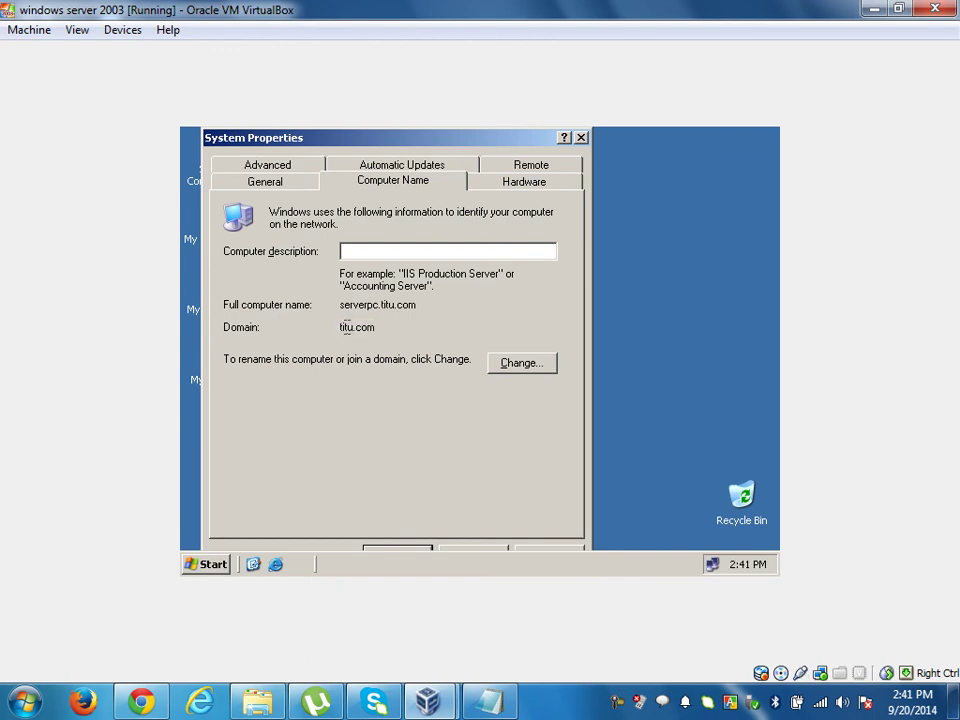
drag(378, 329, 319, 330)
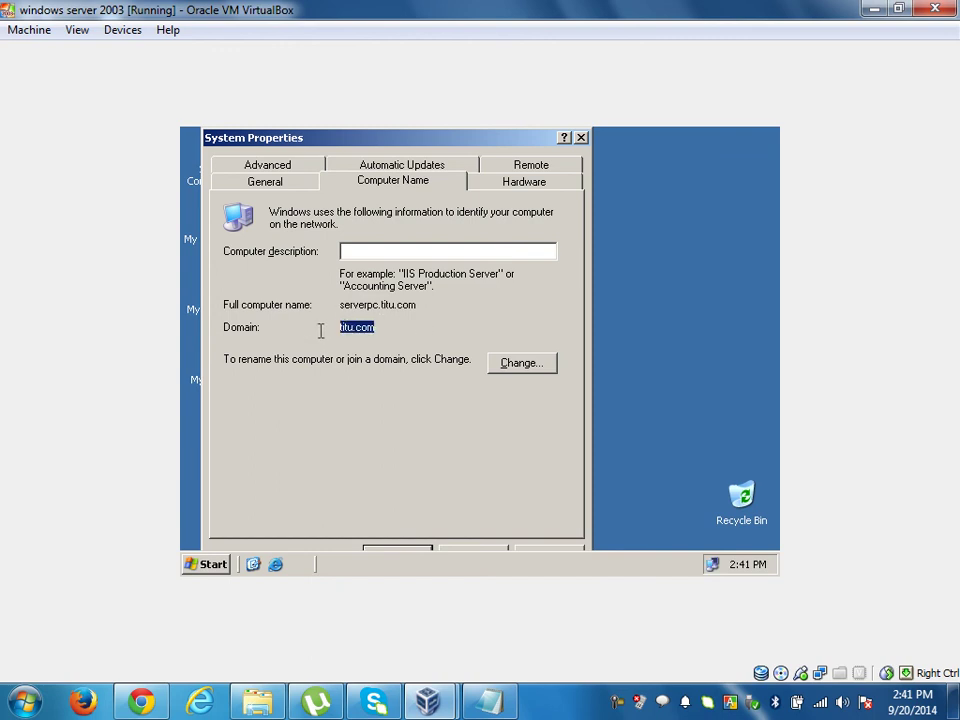
click(582, 139)
click(209, 563)
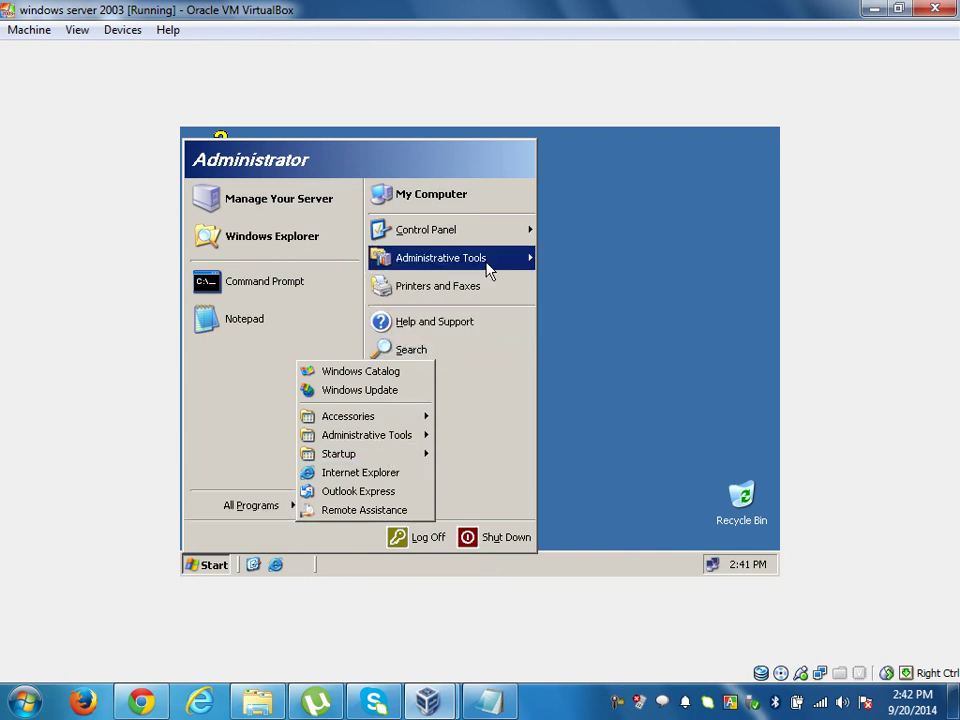
Launch Active Directory Users and Computers from the Administrative Tools menu.
mouse_move(493, 262)
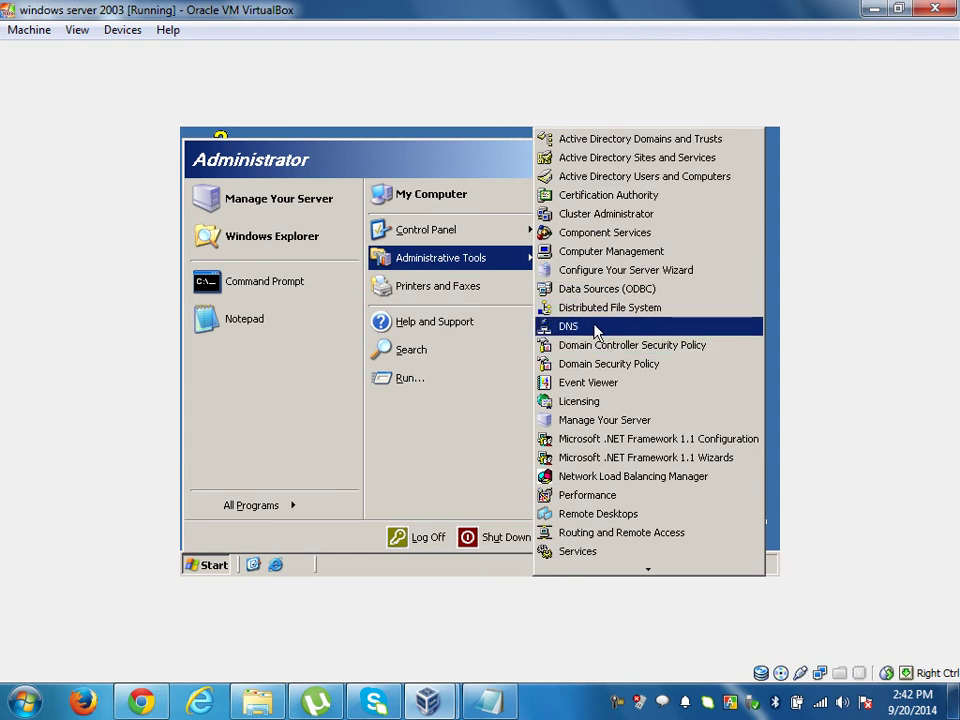
click(643, 178)
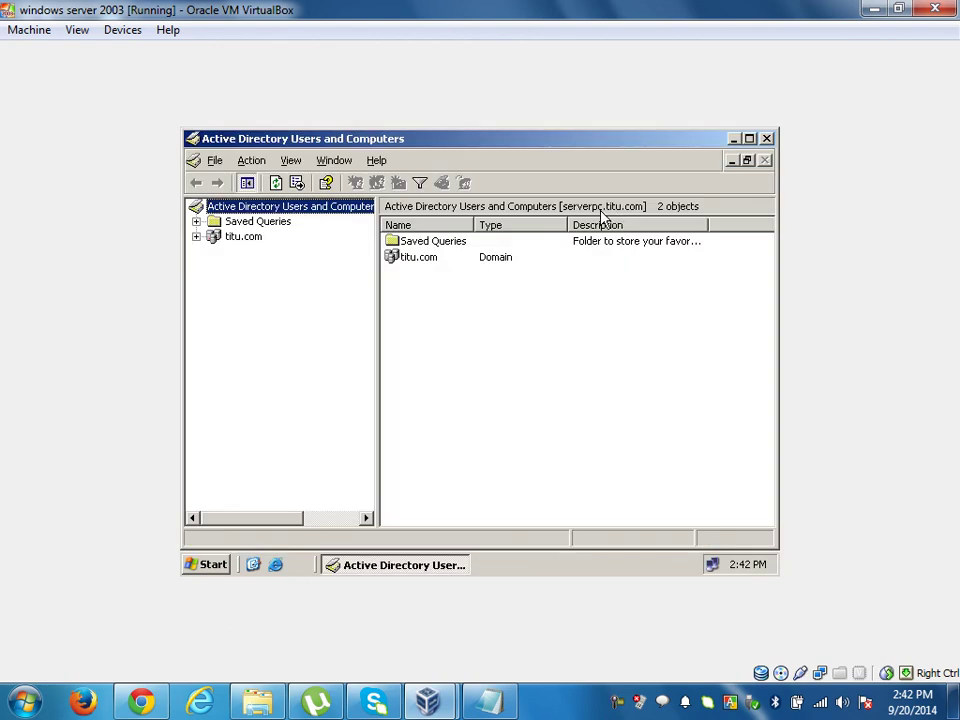
Expand titu.com, browse its Computers and Users containers (17 objects), then close the console.
click(196, 236)
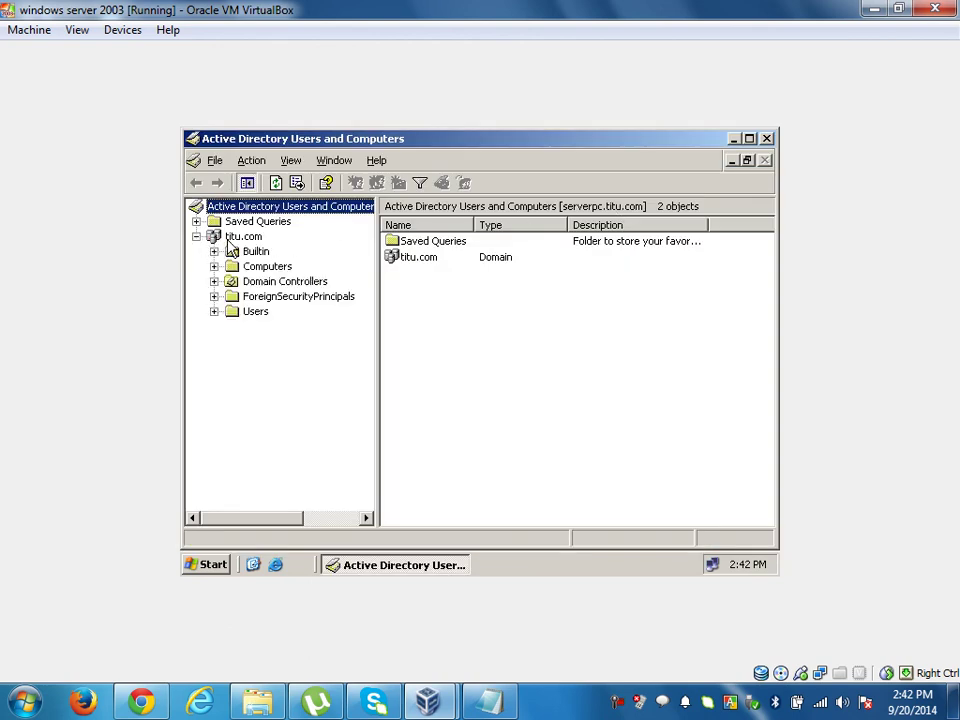
click(235, 236)
click(264, 268)
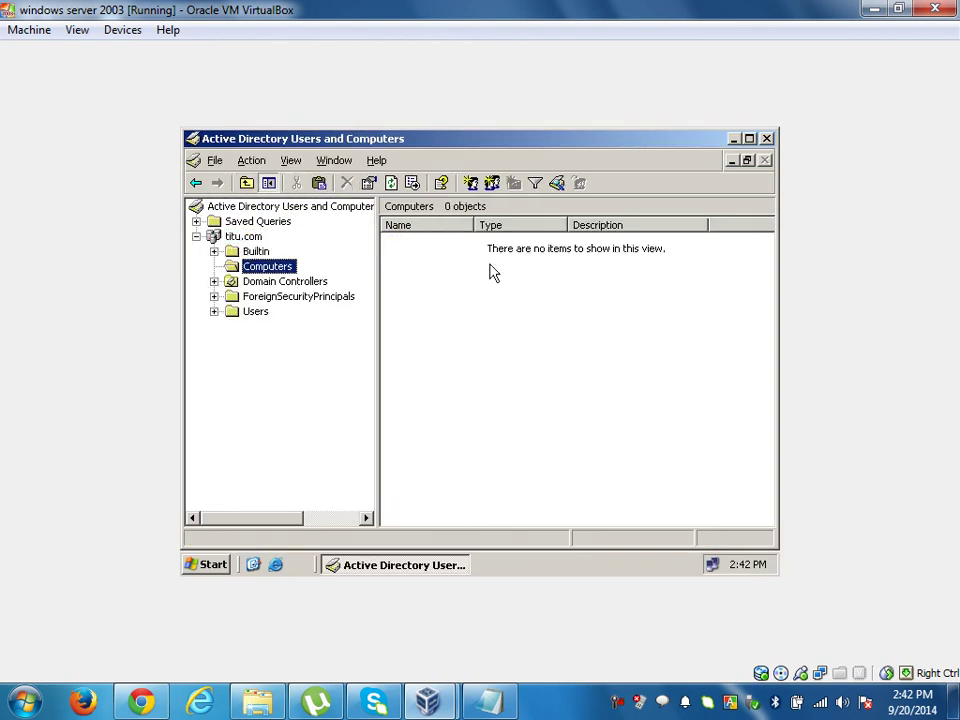
click(255, 313)
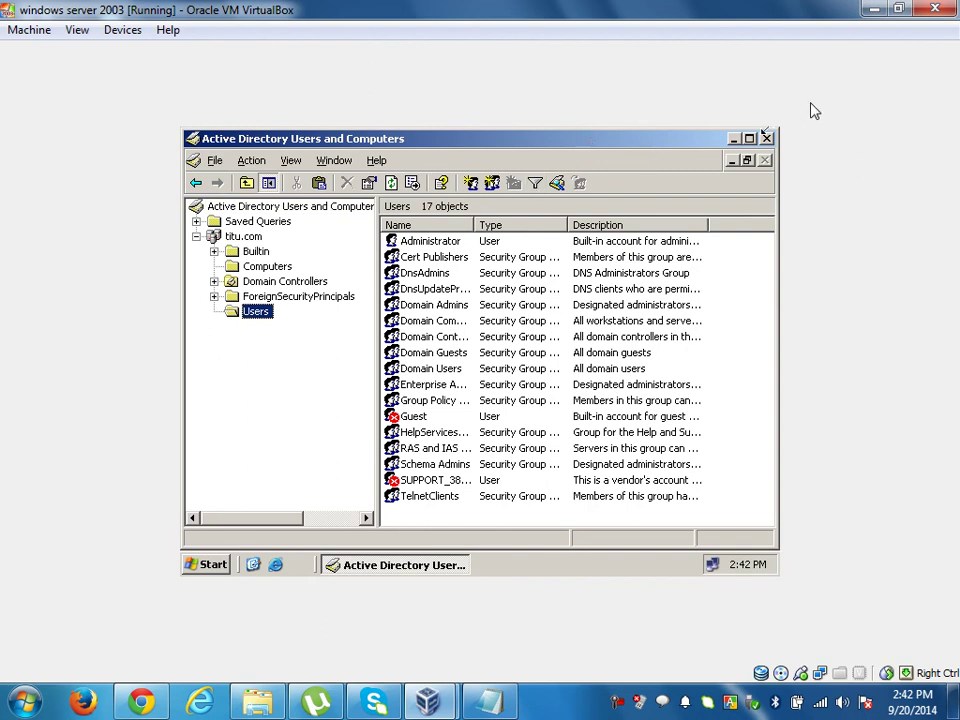
click(767, 139)
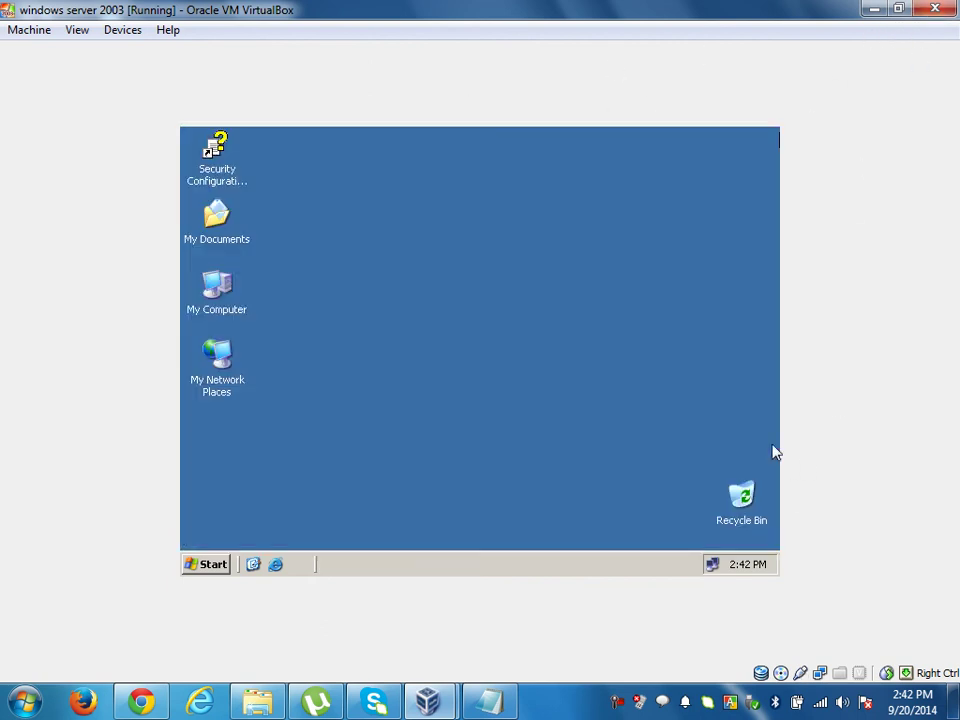
mouse_move(748, 565)
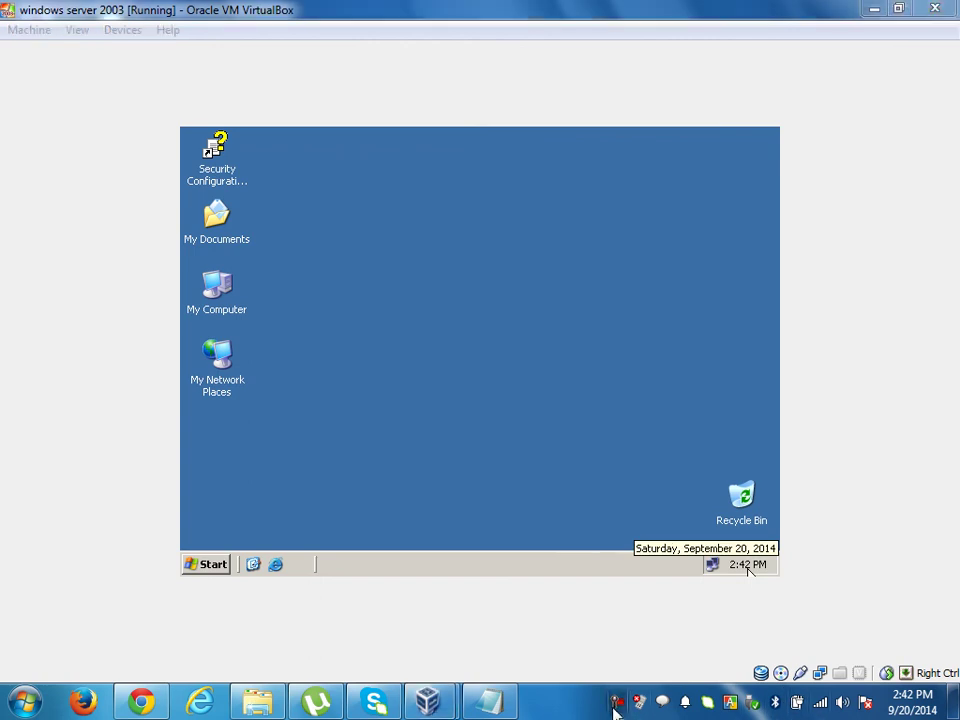